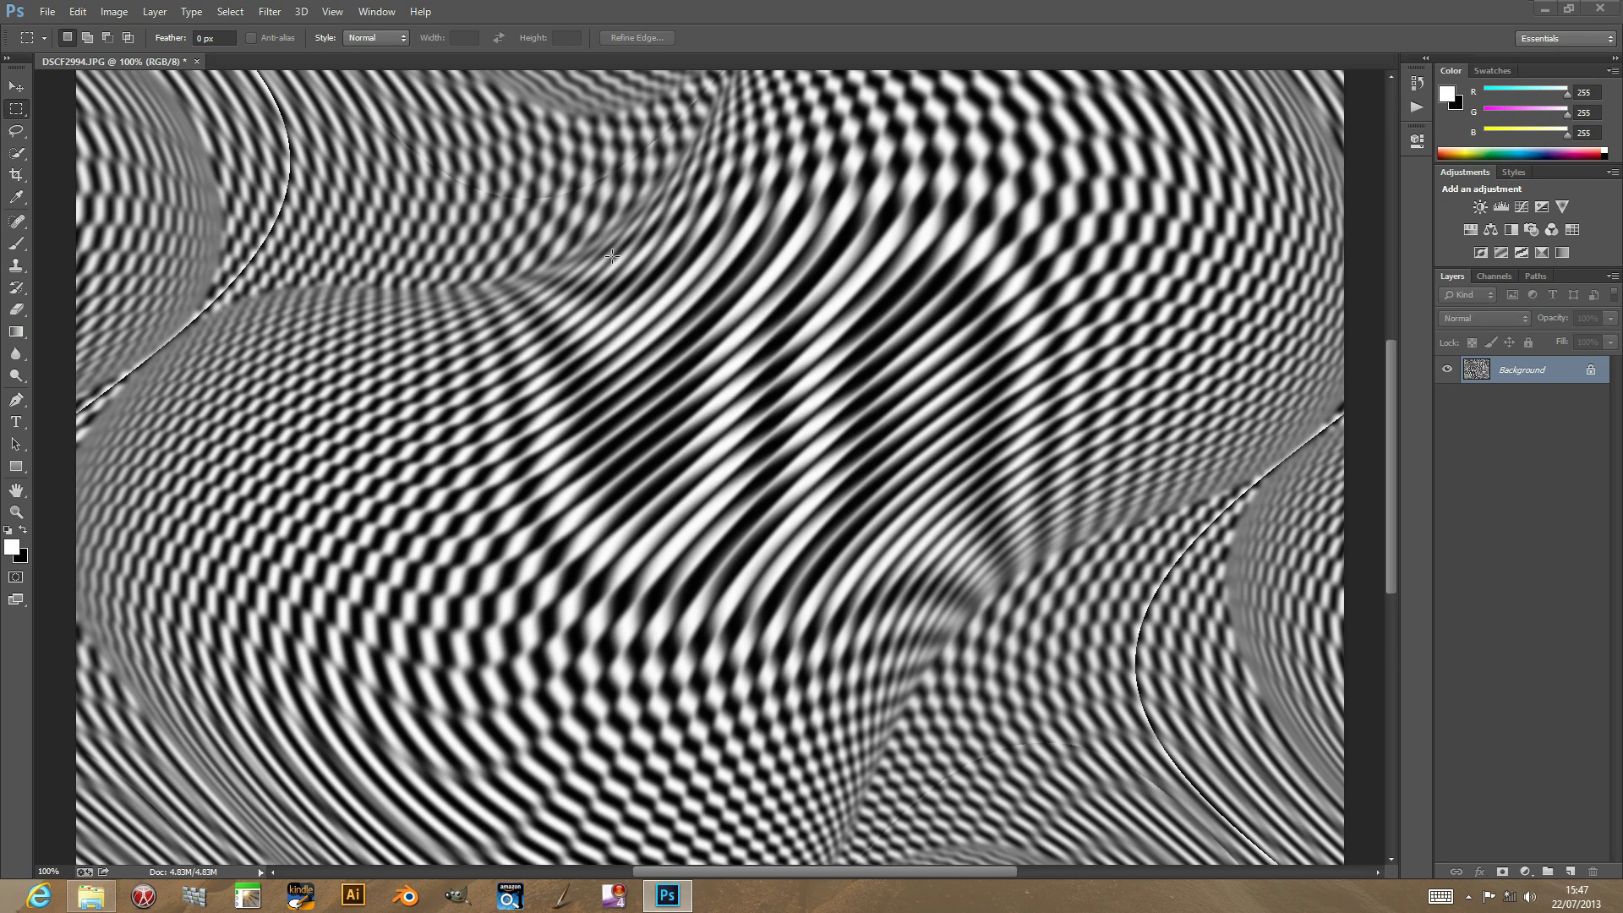
Step: Open the AP [Pattern] Pattern - OpArt filter dialog and set its preview to 50%
left_click(270, 14)
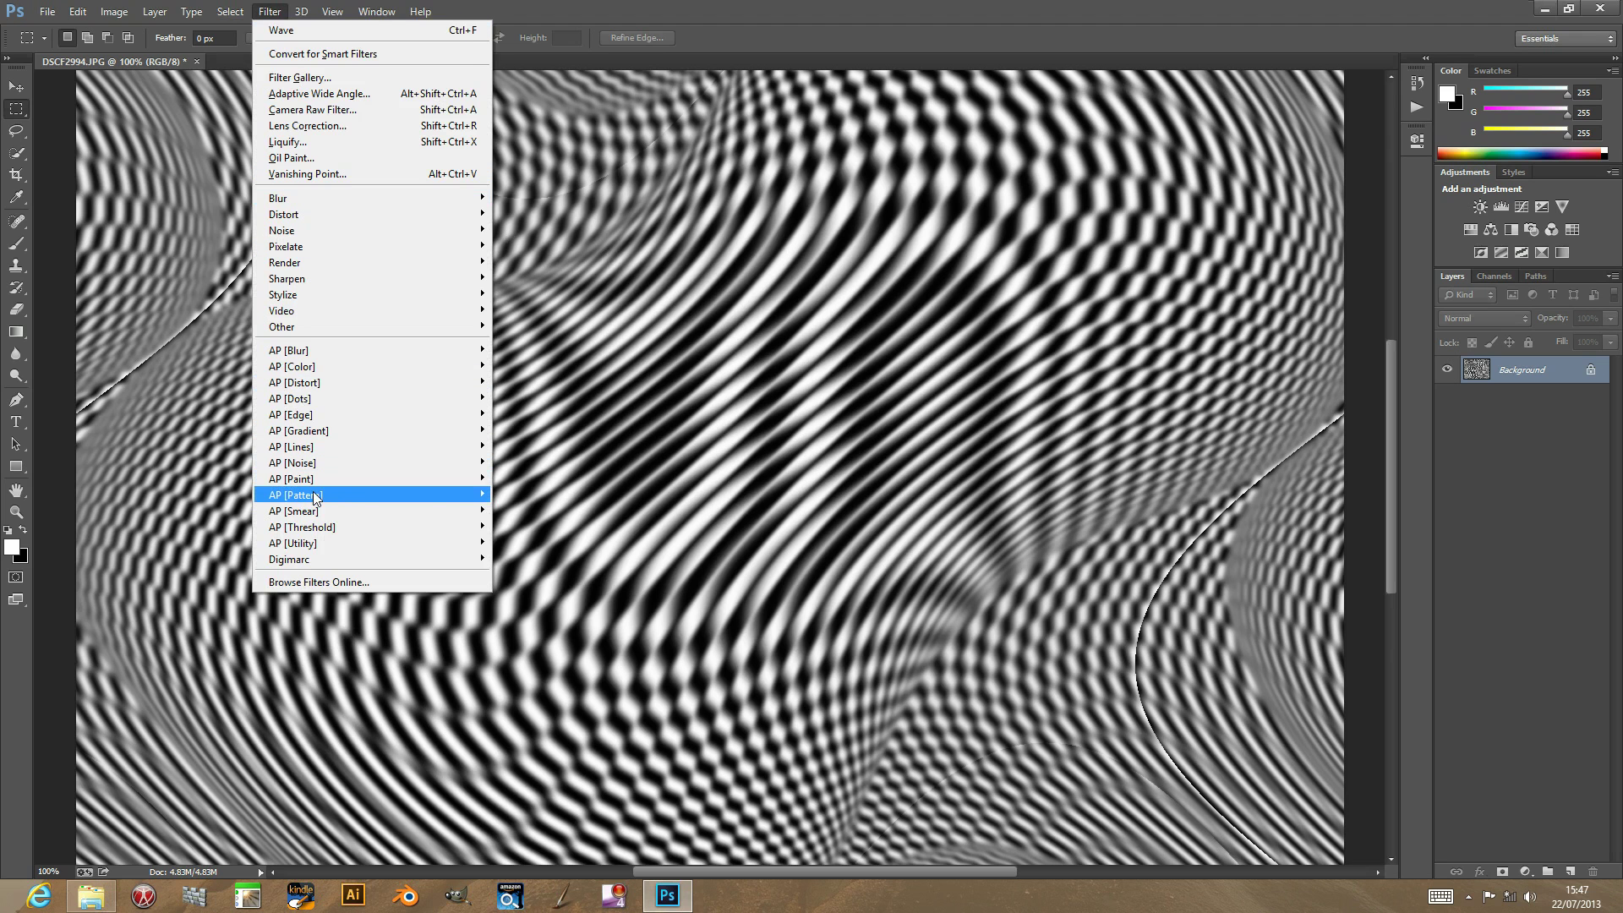
mouse_move(345, 499)
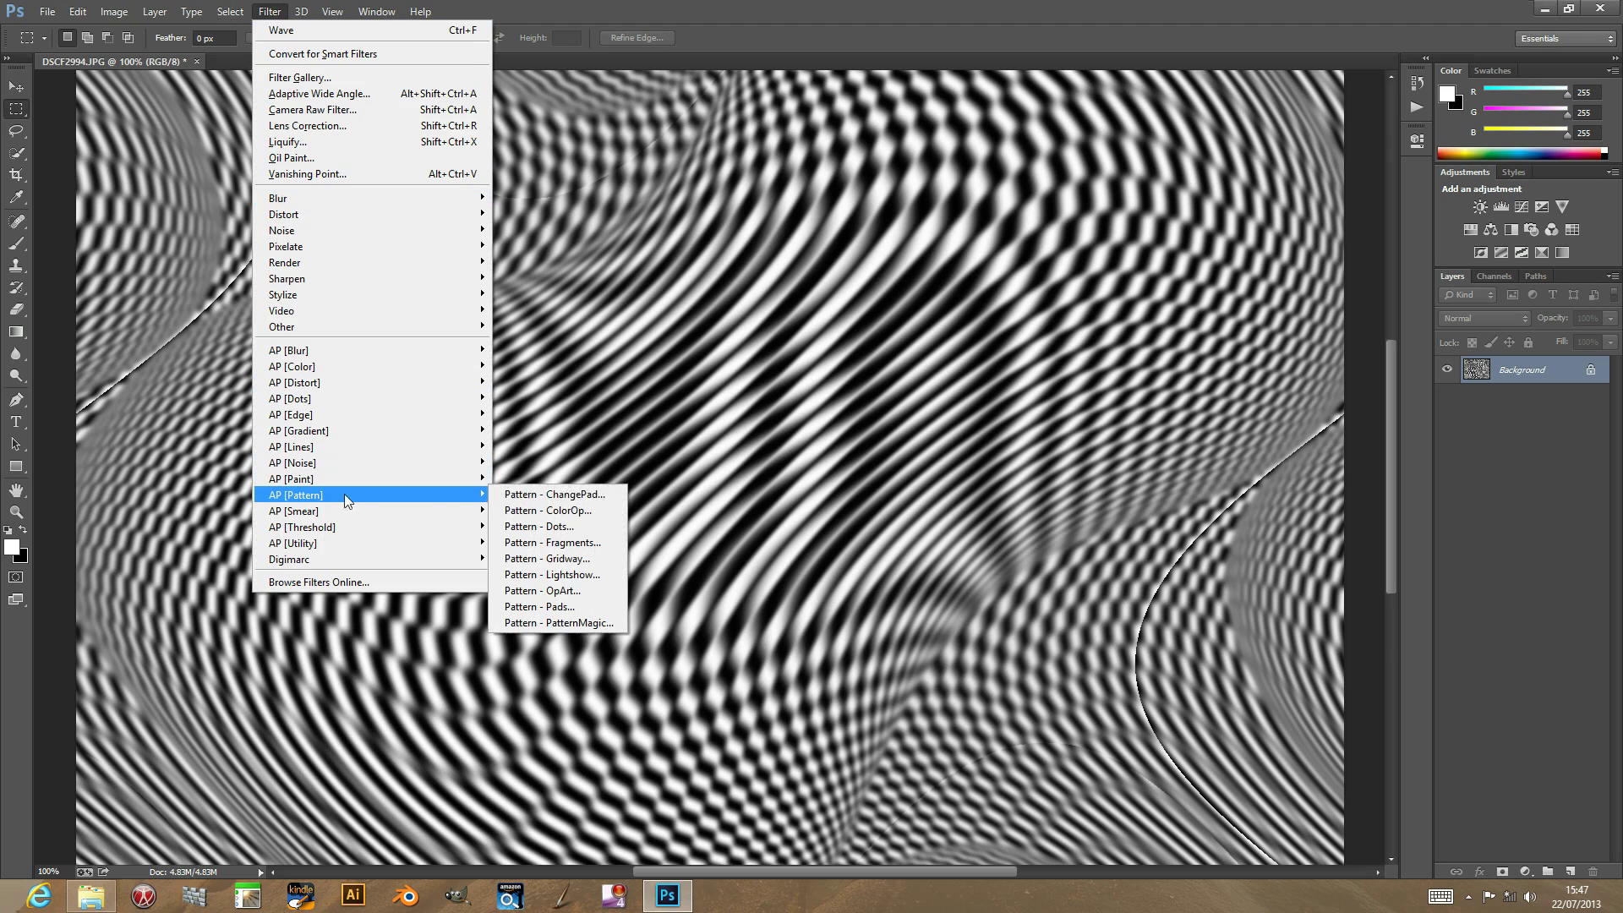
left_click(558, 589)
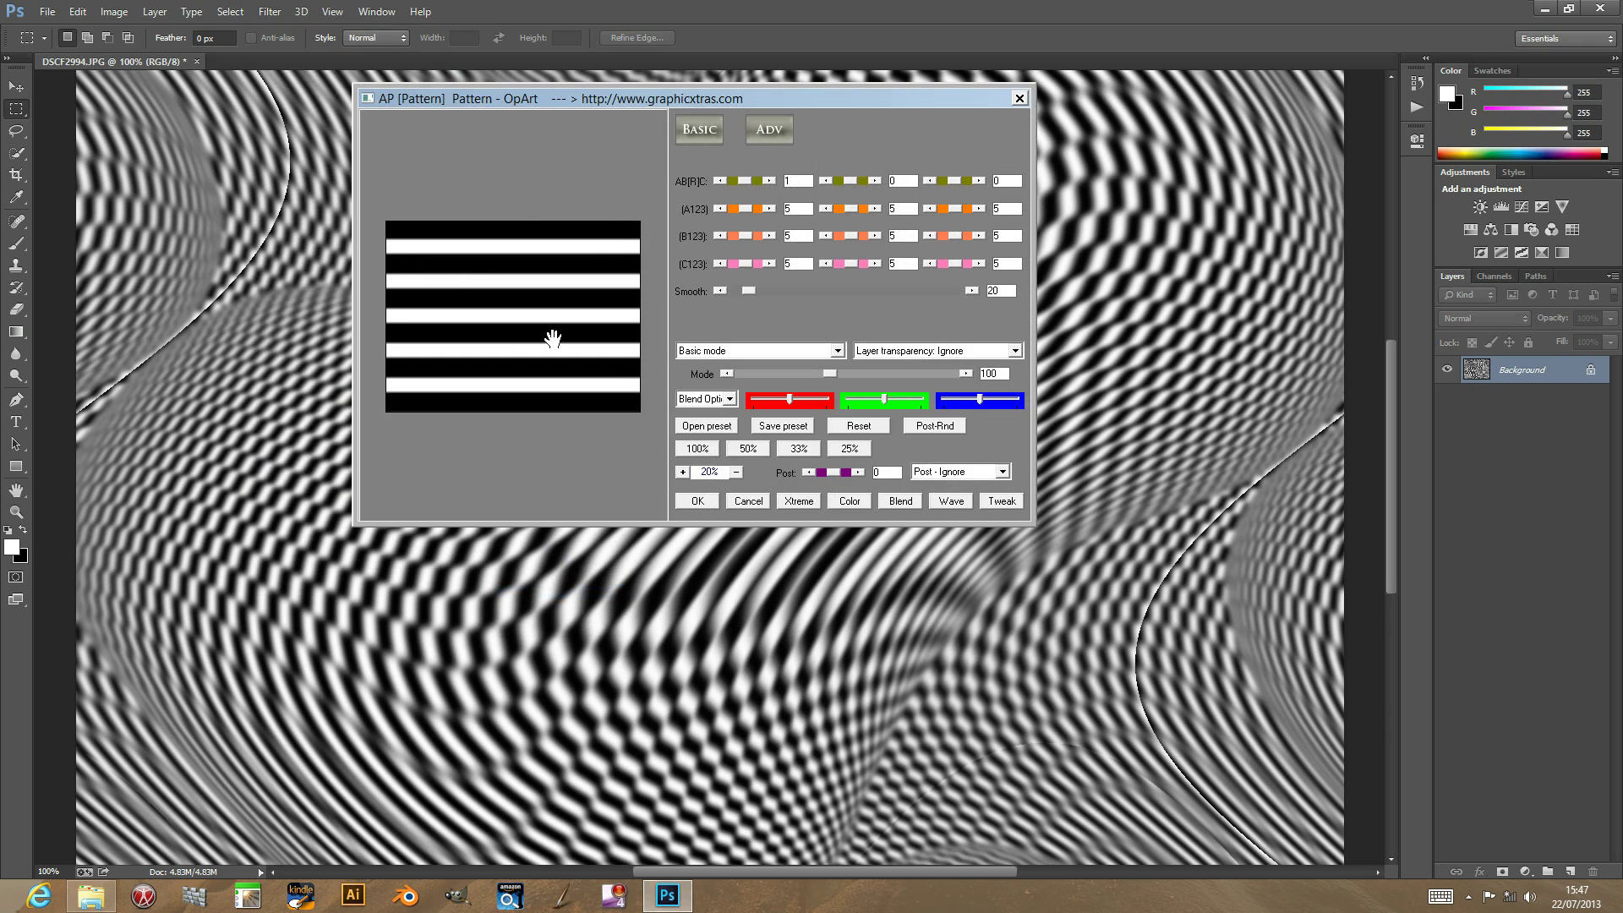
left_click(748, 448)
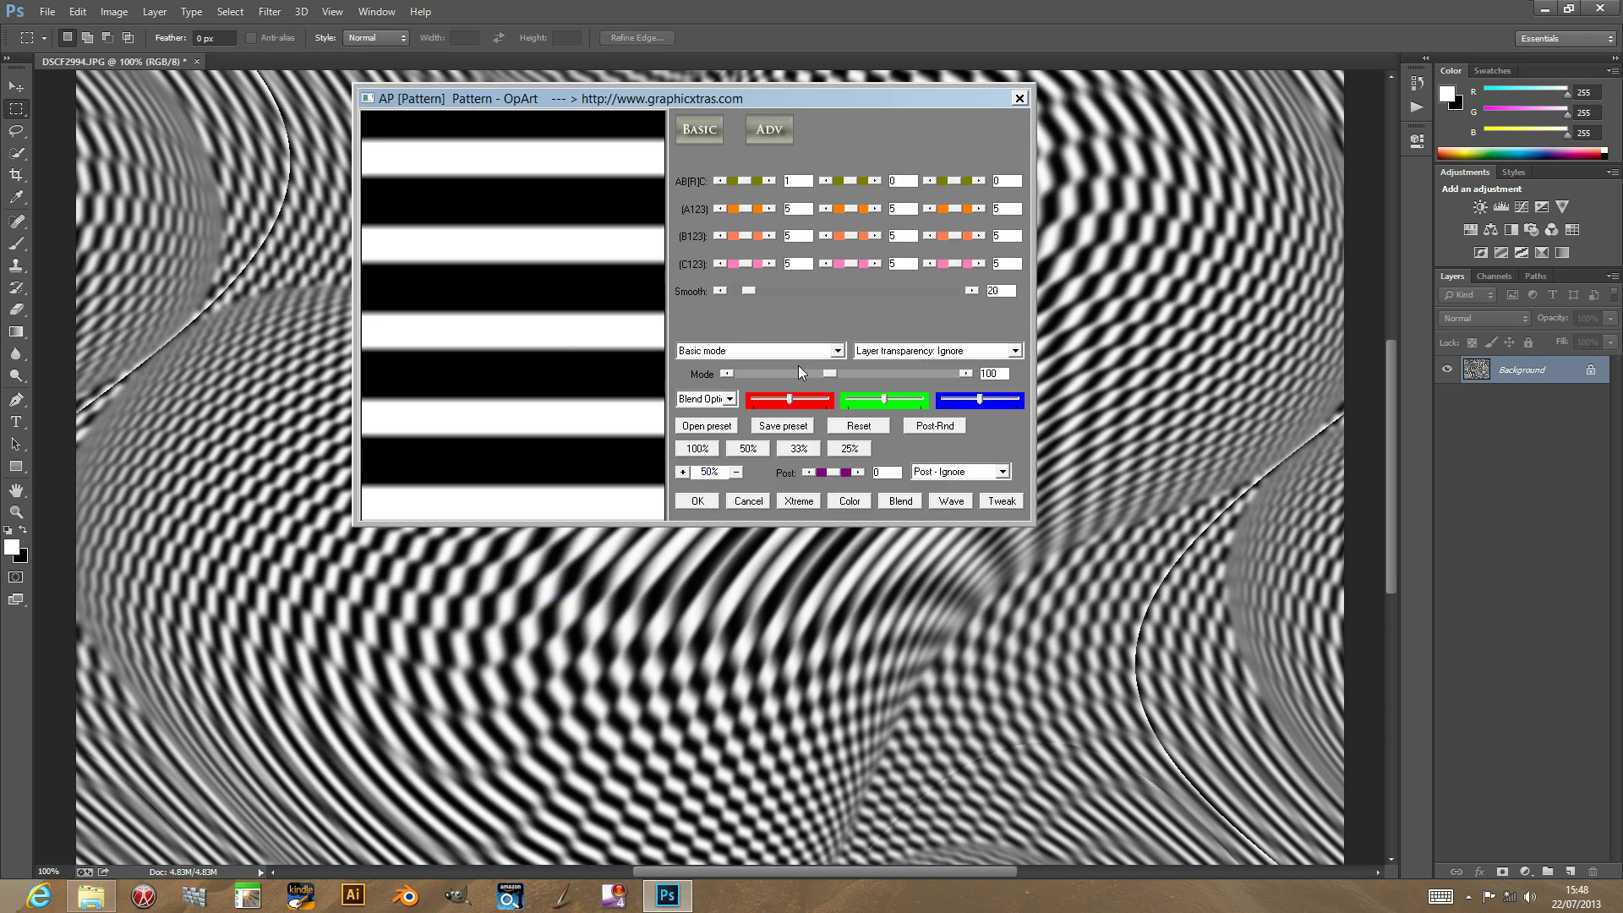
Step: Raise the first A123 value to 33, then Tweak repeatedly until a wavy checker pattern appears
left_click(747, 212)
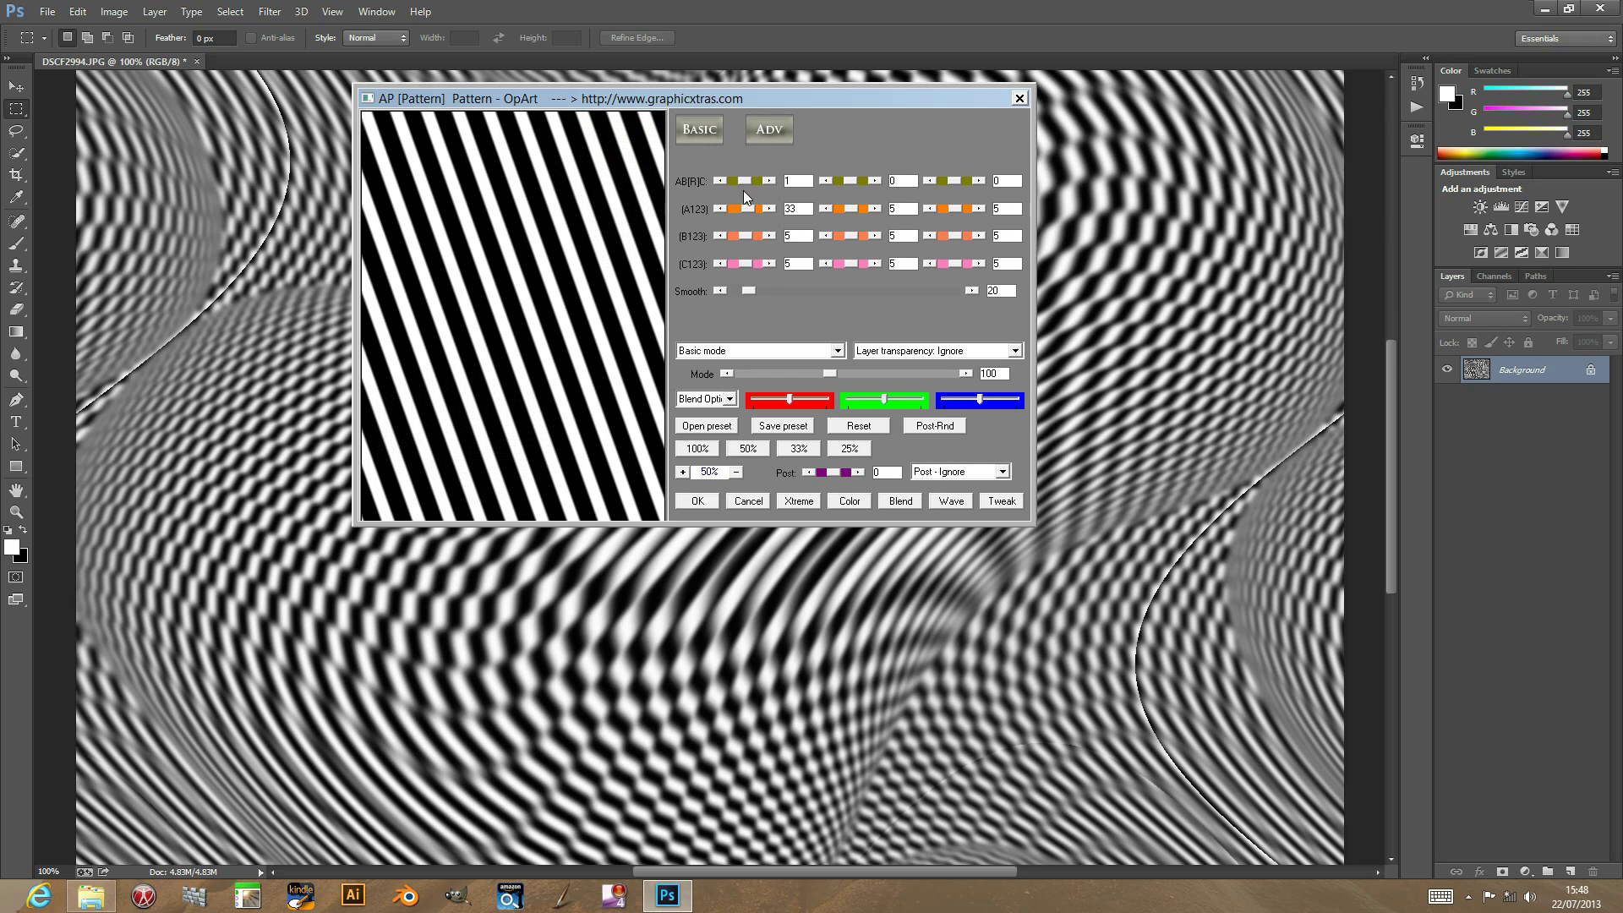
left_click(1001, 501)
left_click(1000, 501)
left_click(1000, 501)
left_click(1001, 501)
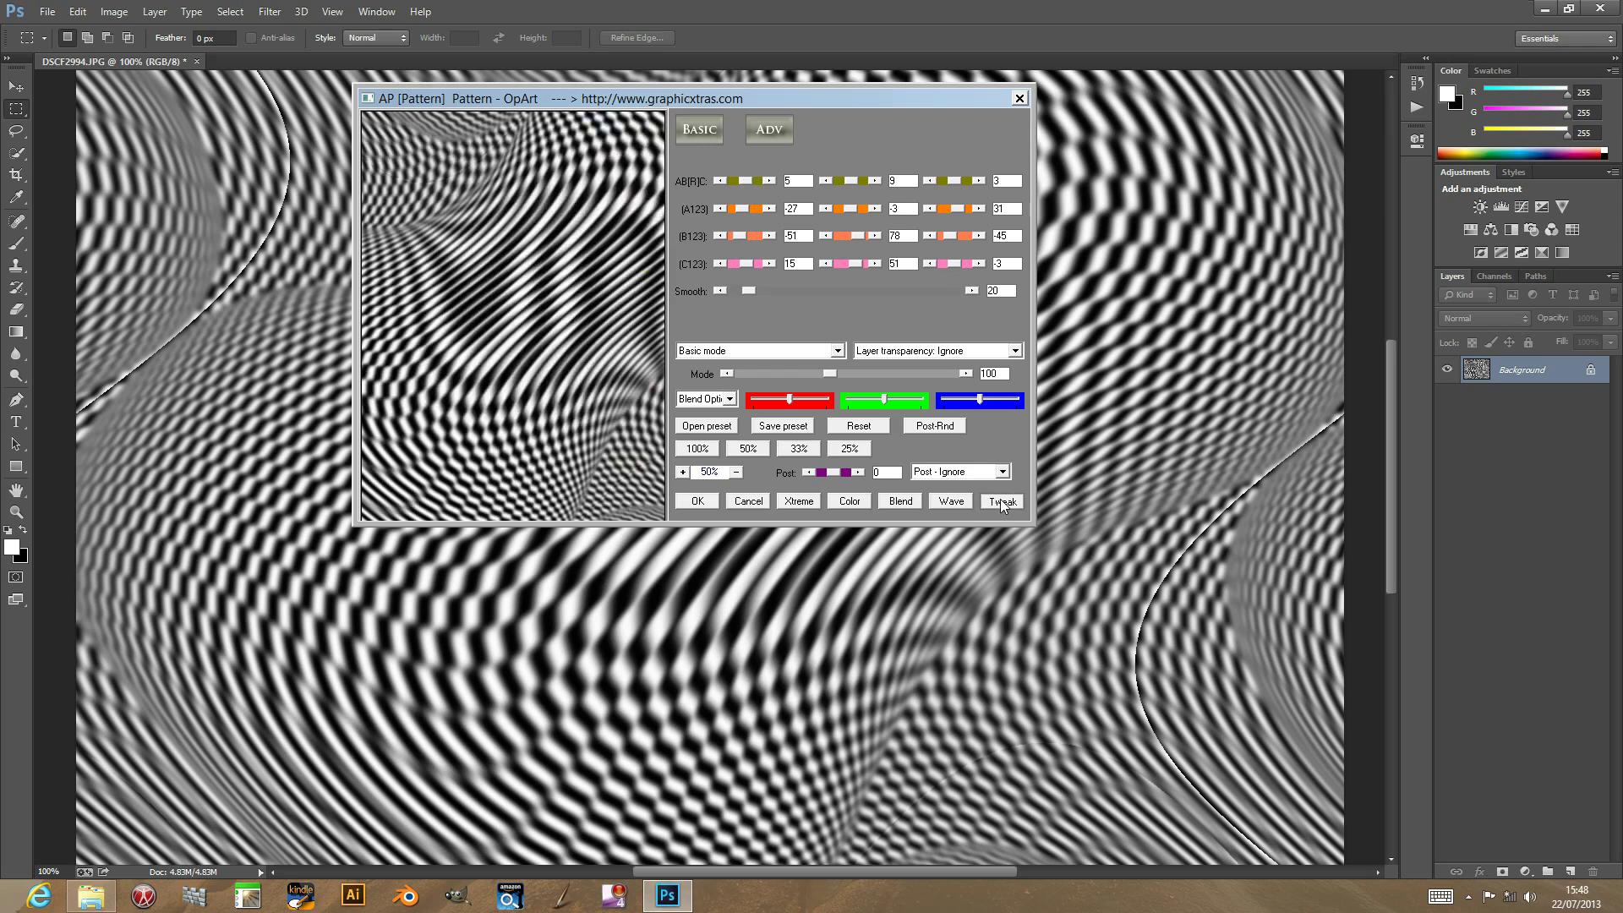
left_click(1001, 502)
left_click(1000, 501)
left_click(1001, 501)
left_click(1000, 502)
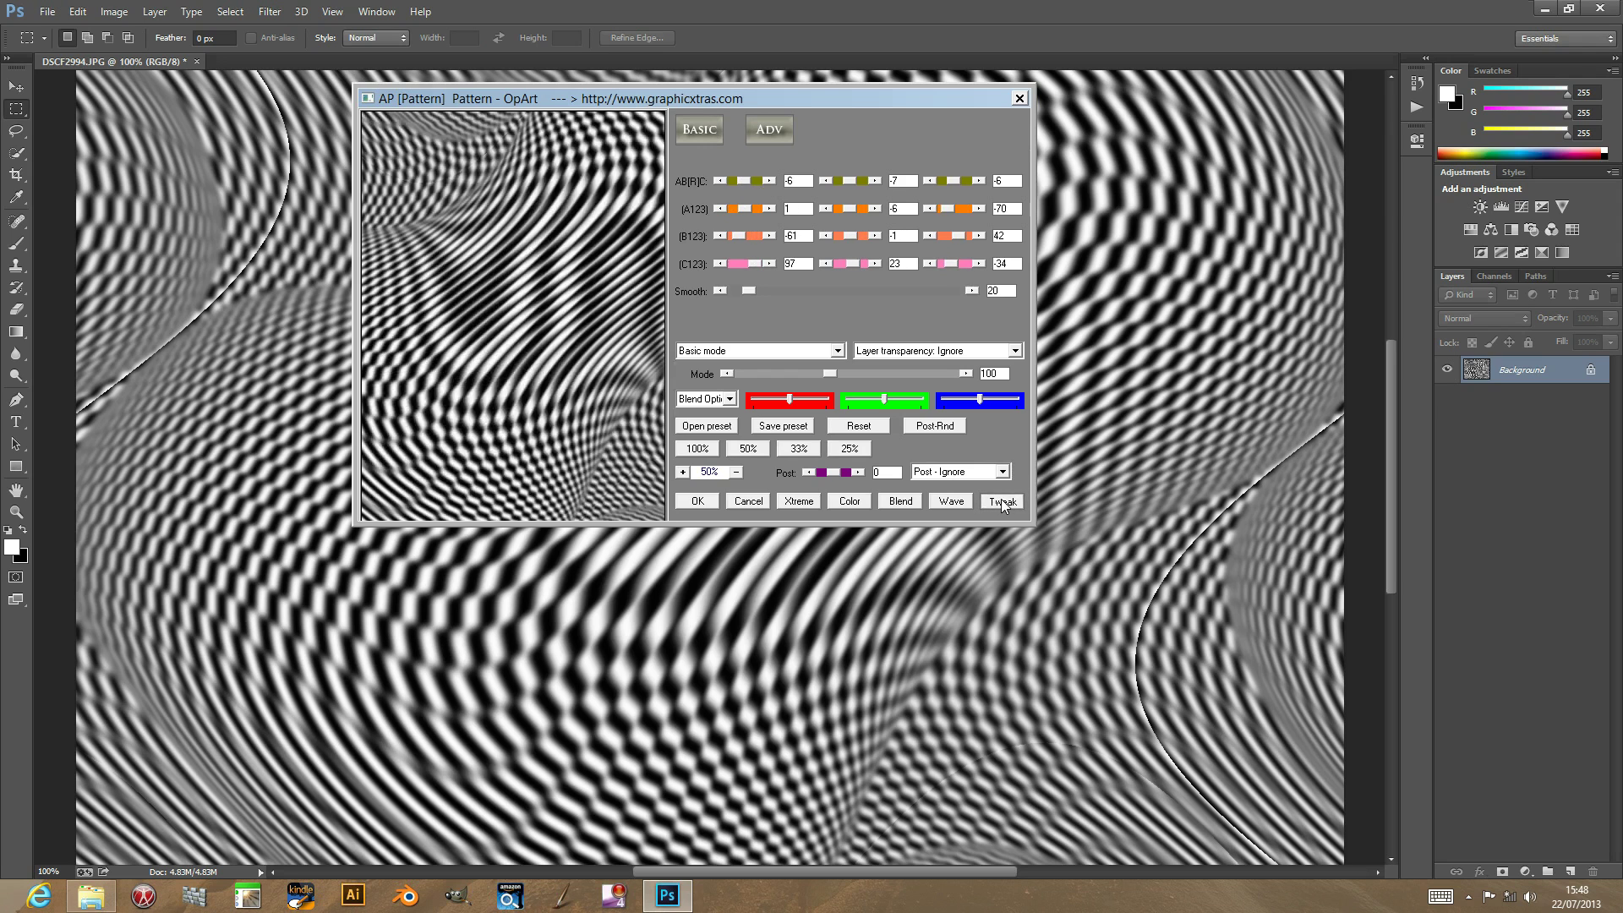
left_click(1001, 501)
left_click(1001, 502)
left_click(1000, 501)
left_click(1000, 501)
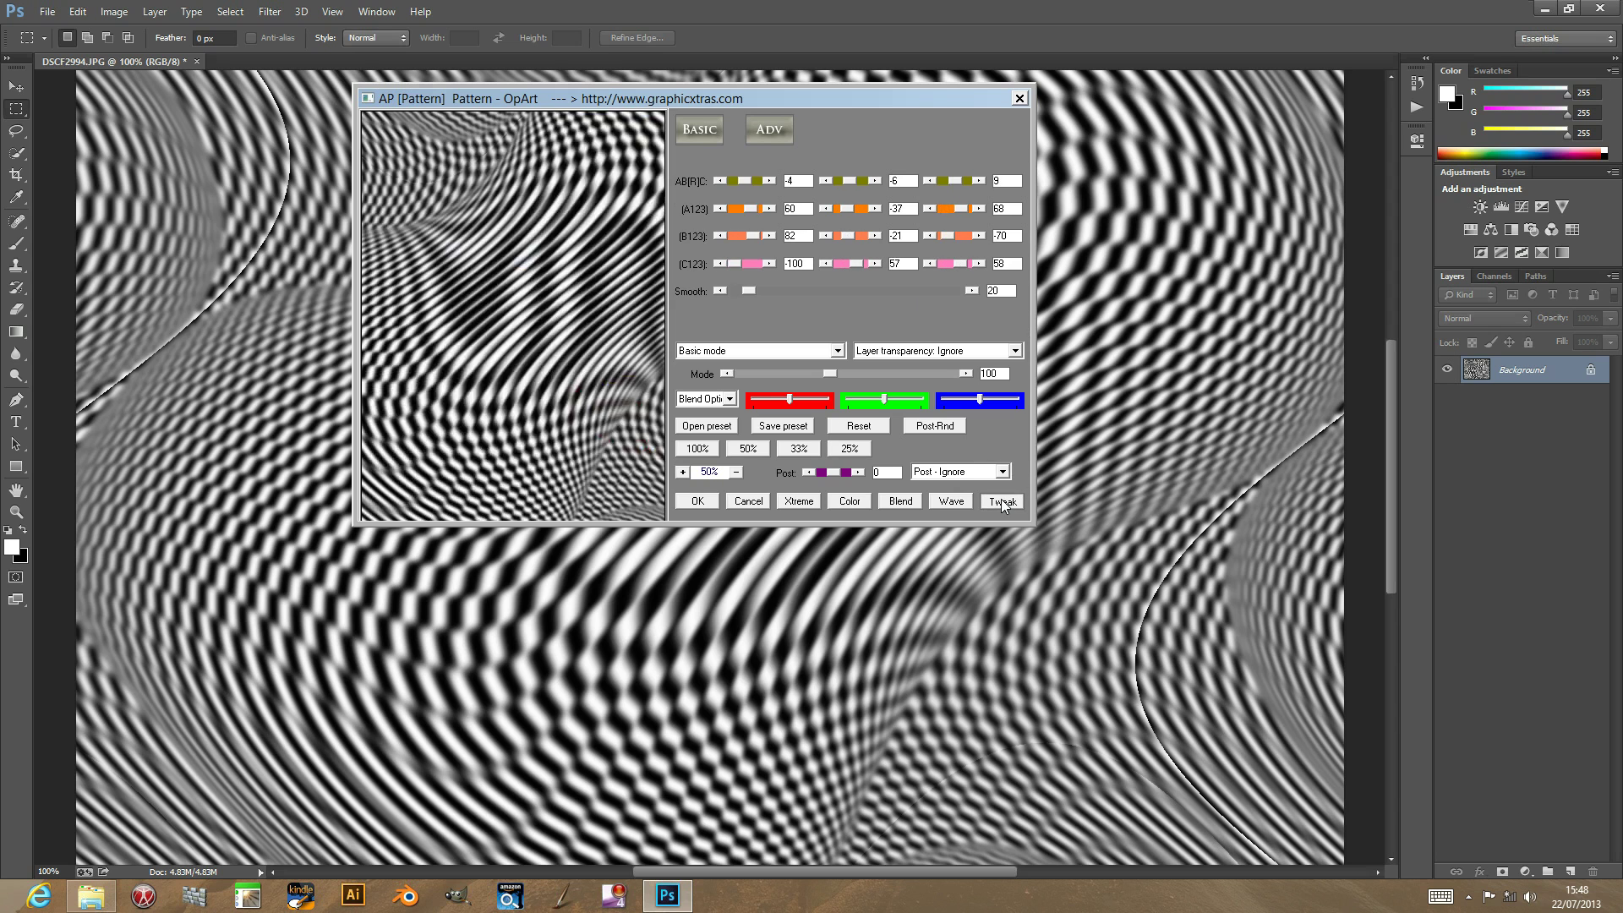
left_click(1001, 501)
left_click(1001, 501)
left_click(1001, 501)
left_click(1000, 501)
left_click(1001, 501)
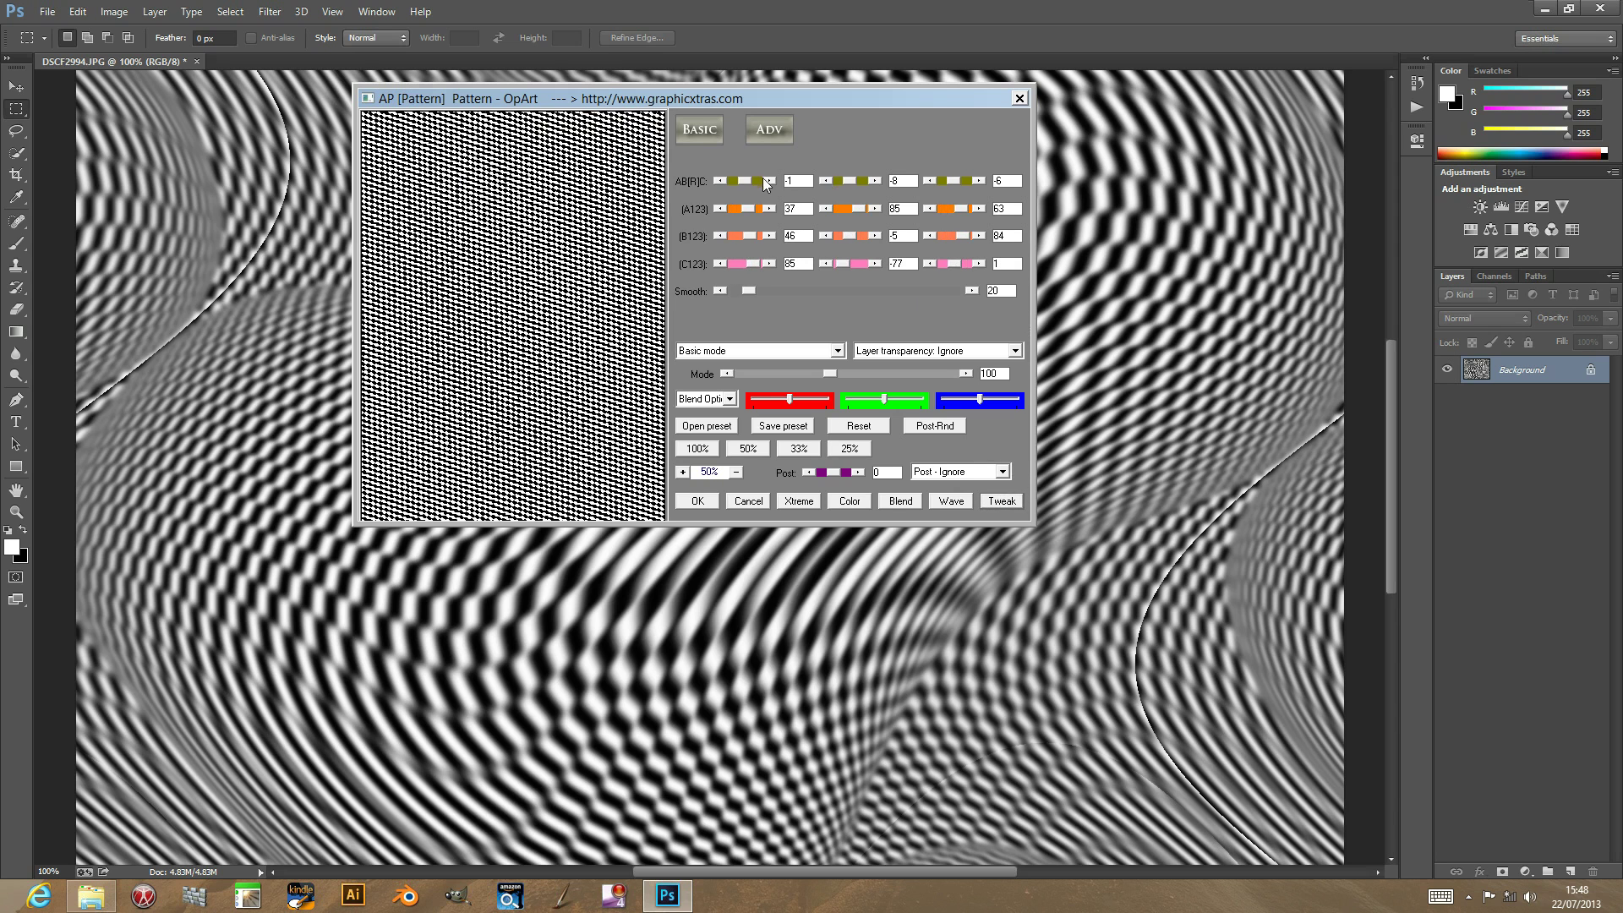
left_click(1001, 501)
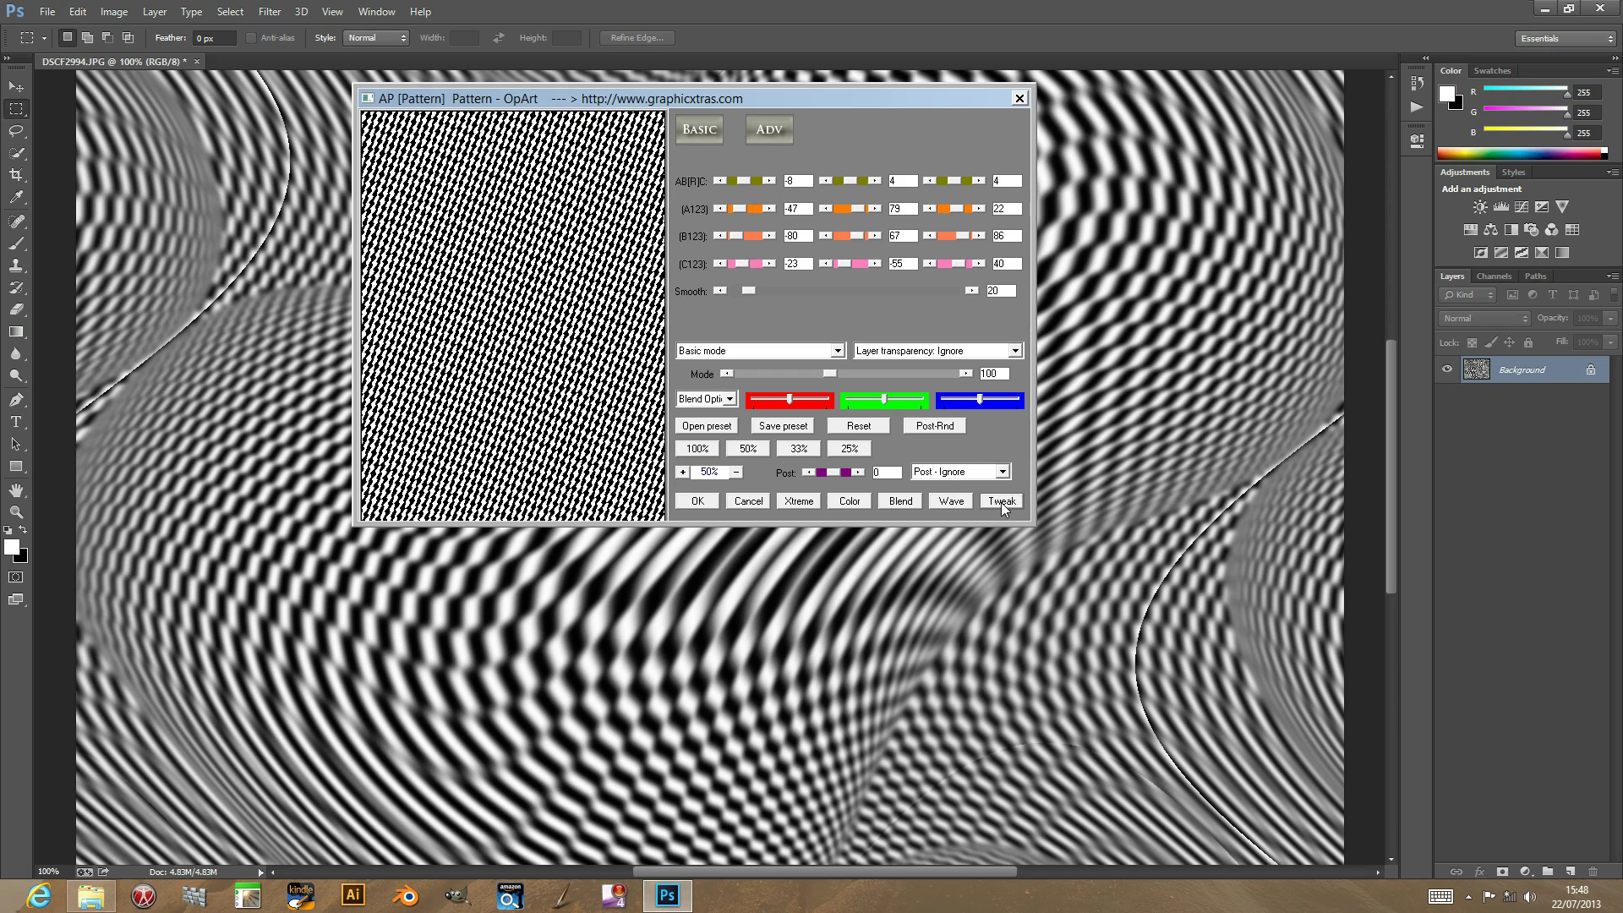
left_click(1001, 501)
left_click(1000, 501)
left_click(1001, 501)
left_click(1001, 501)
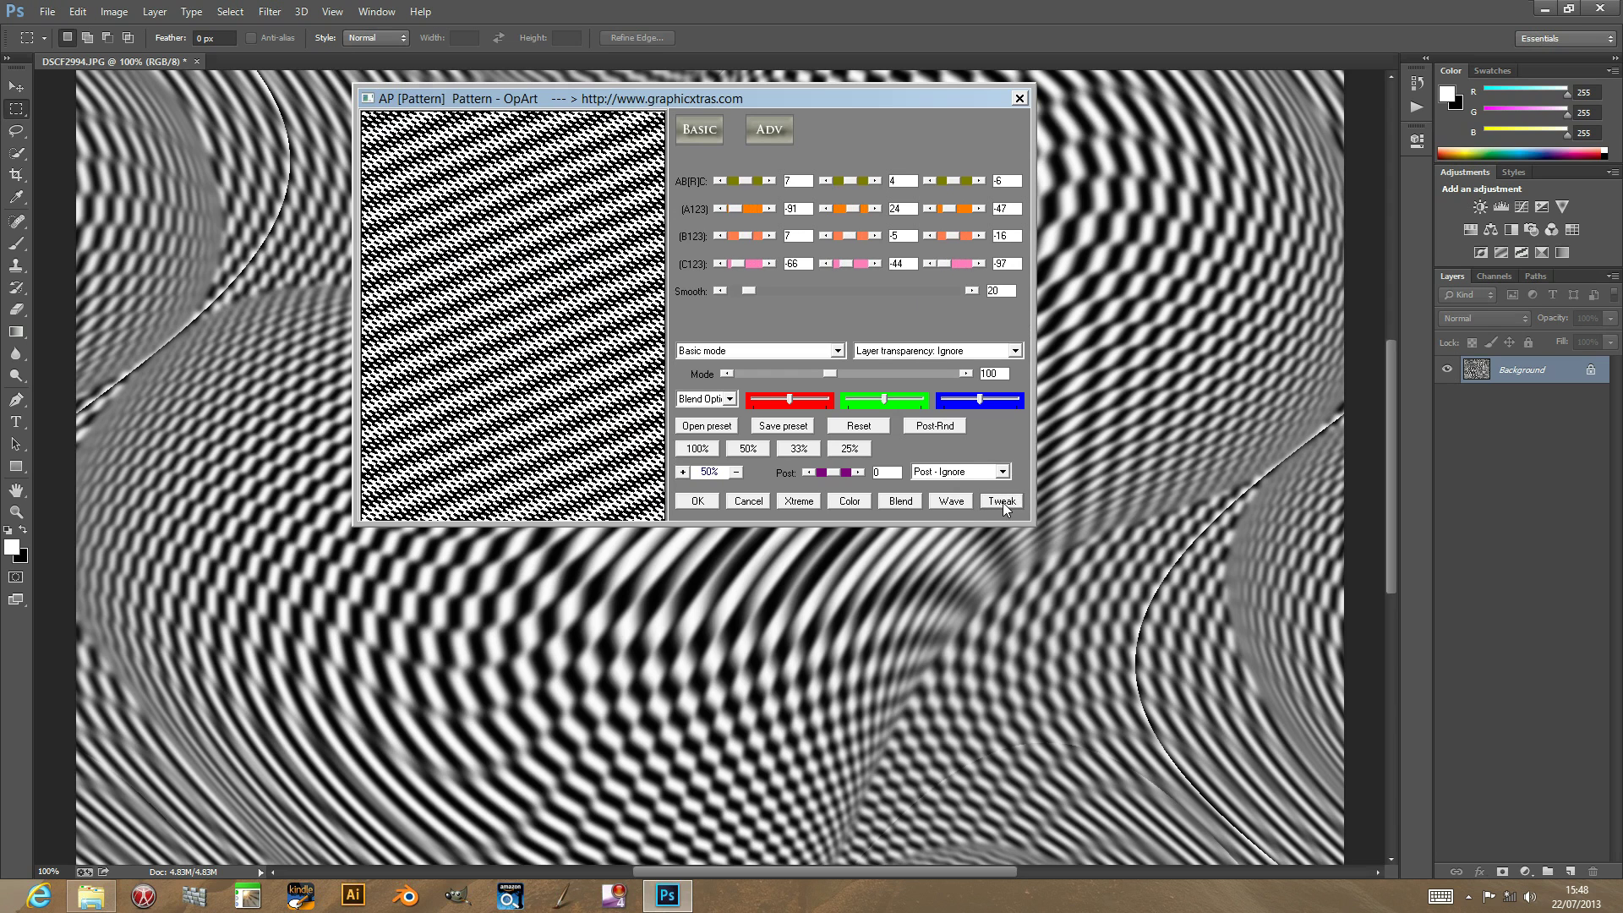
left_click(1001, 501)
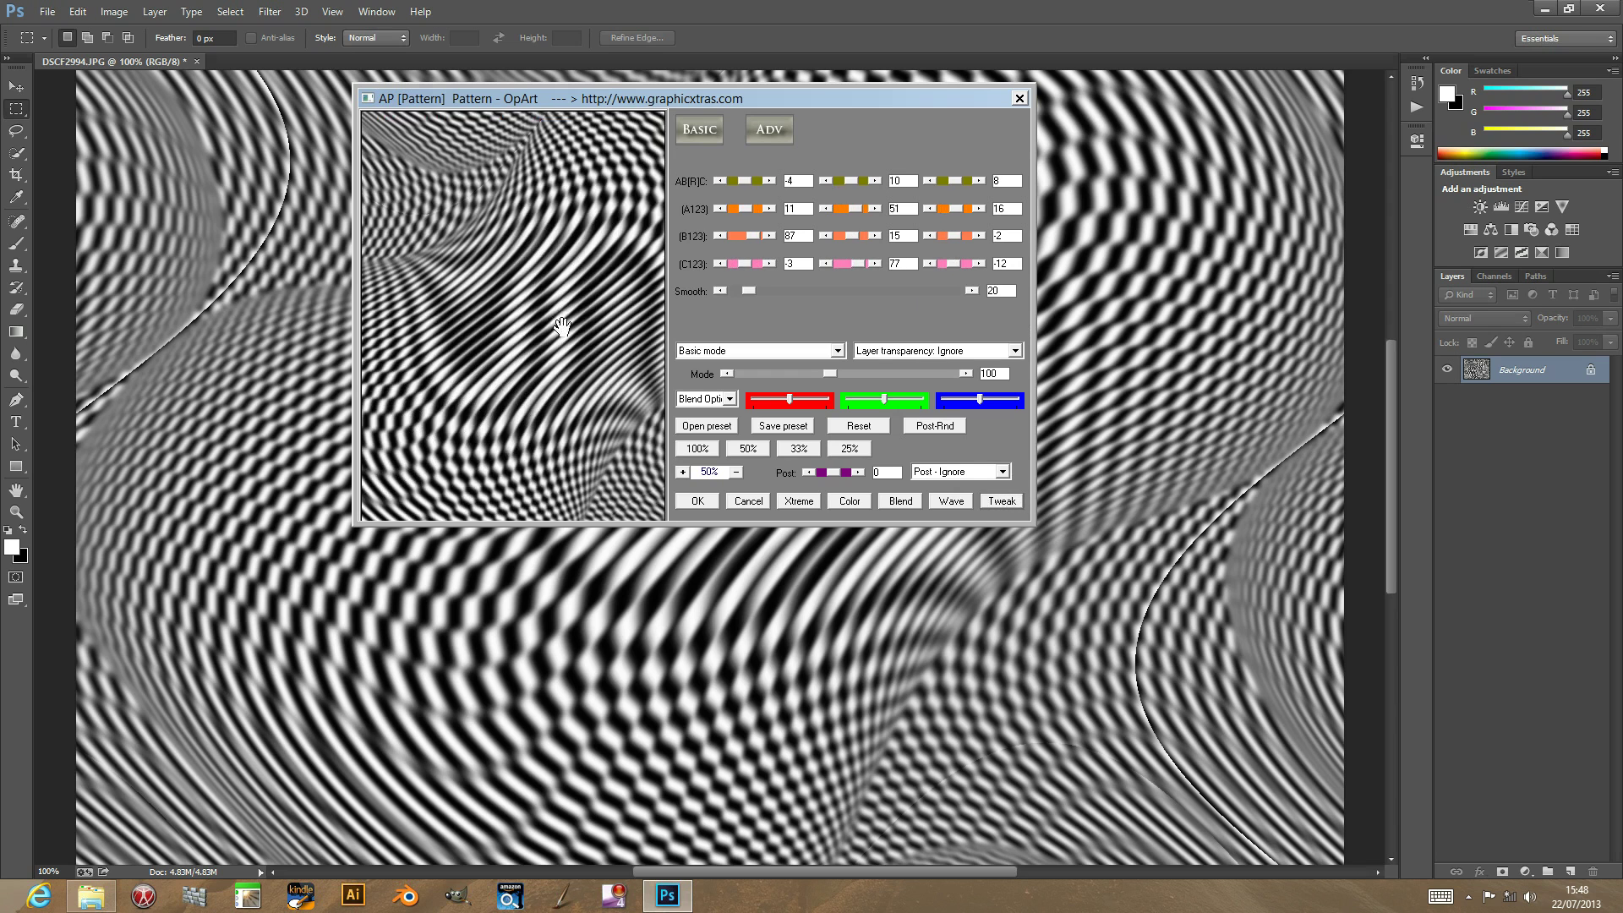
Step: Raise Smooth to 153, drop the first B123 value to 17, and apply the OpArt filter
left_click(766, 290)
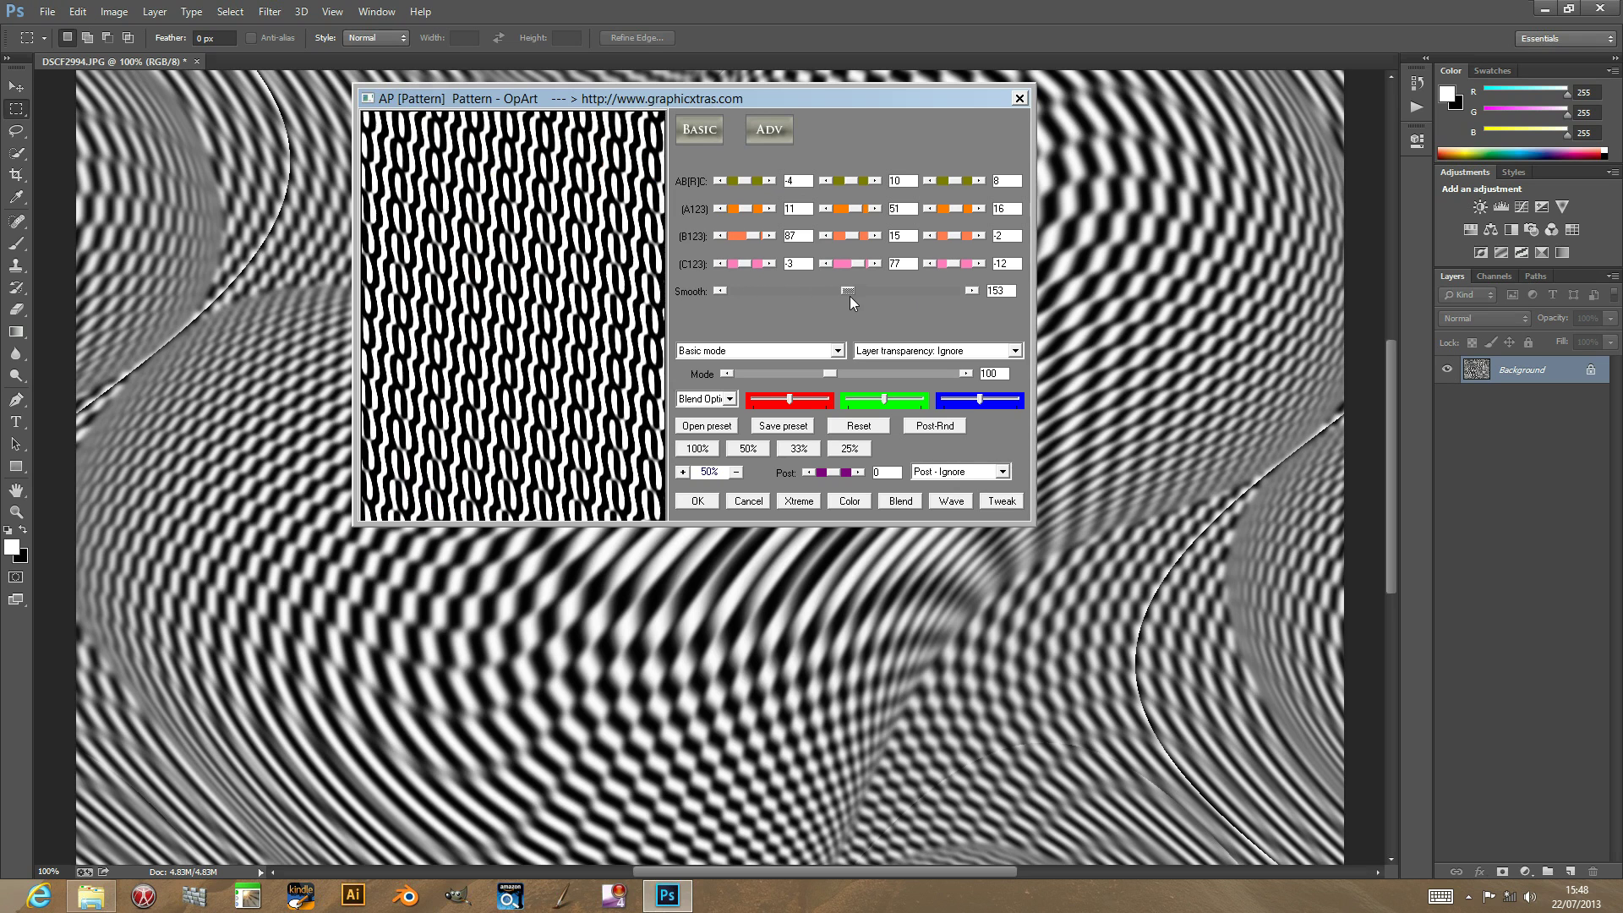
left_click(849, 296)
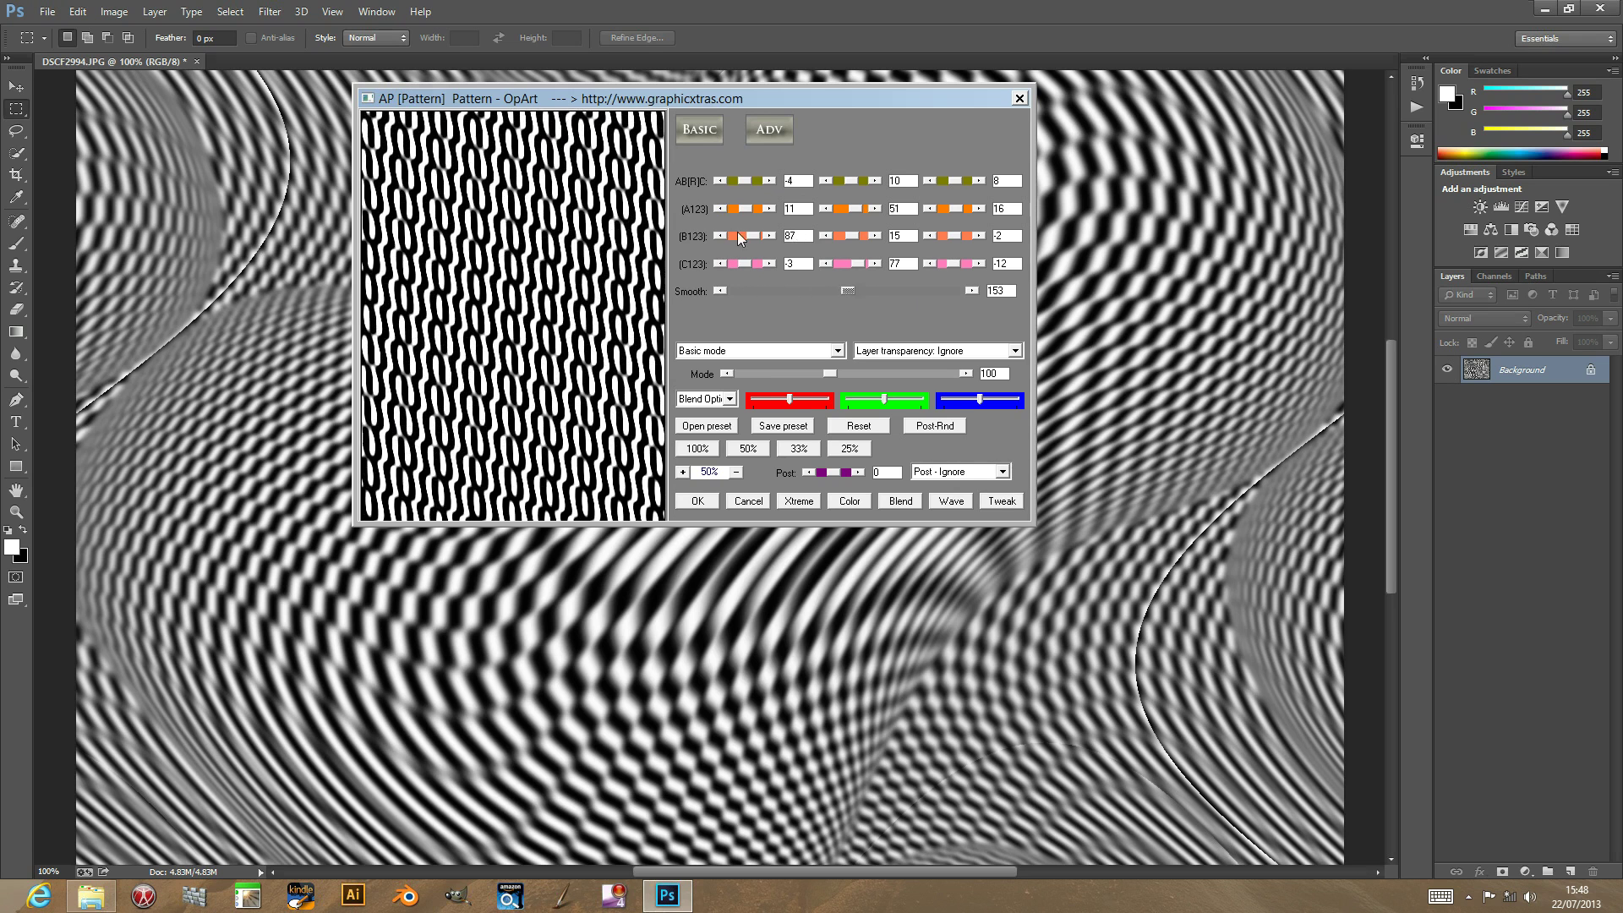
left_click_drag(764, 236, 743, 241)
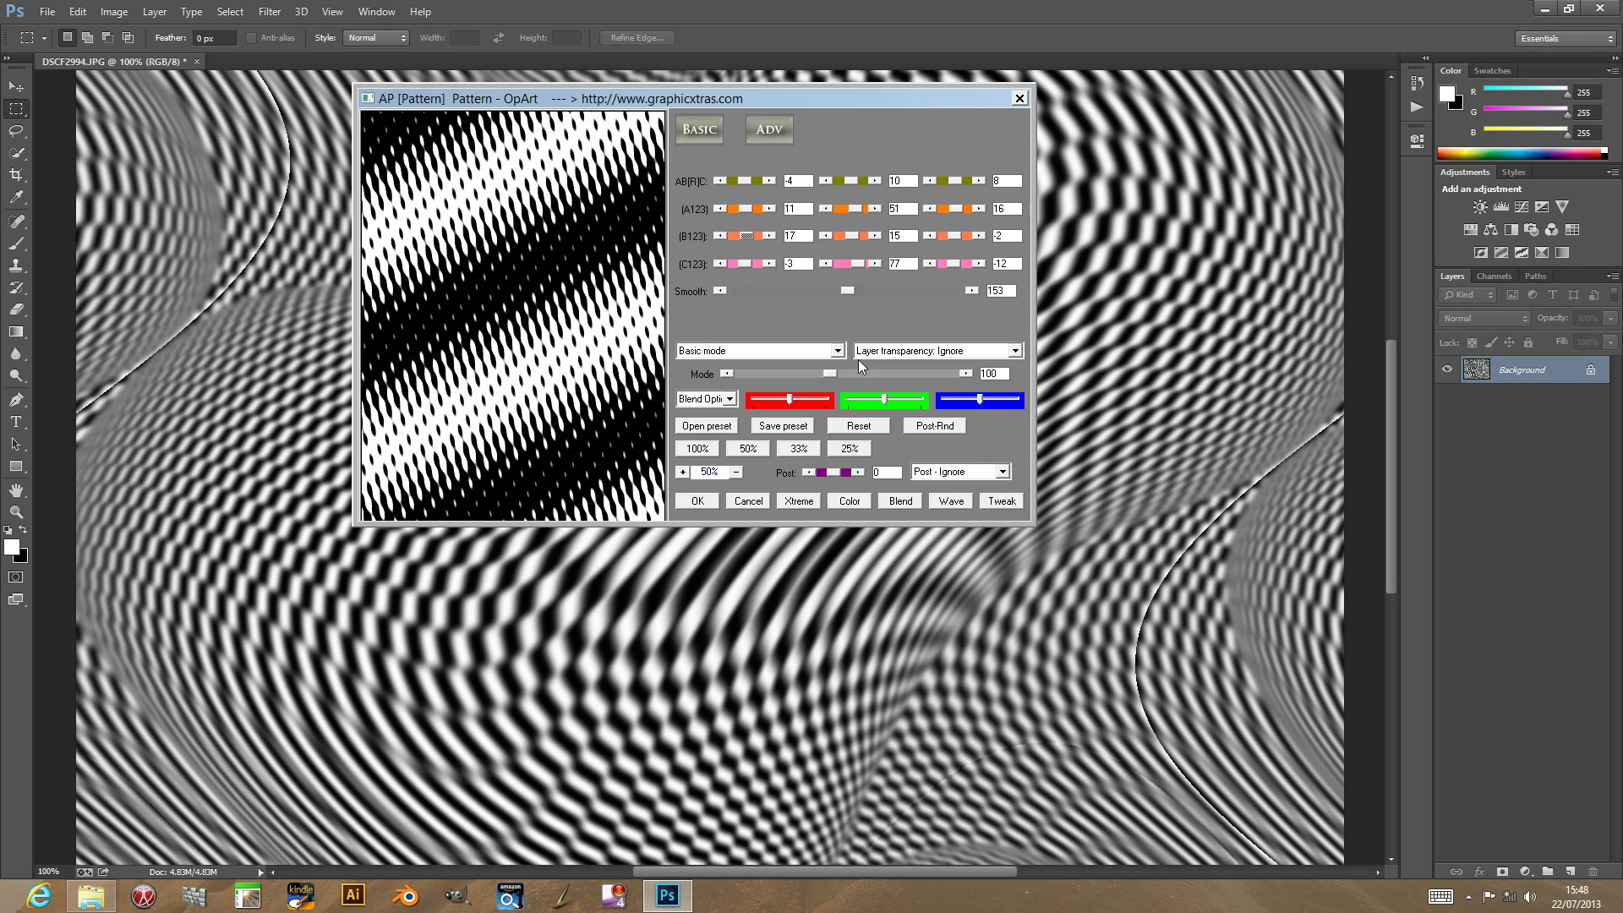
left_click(695, 500)
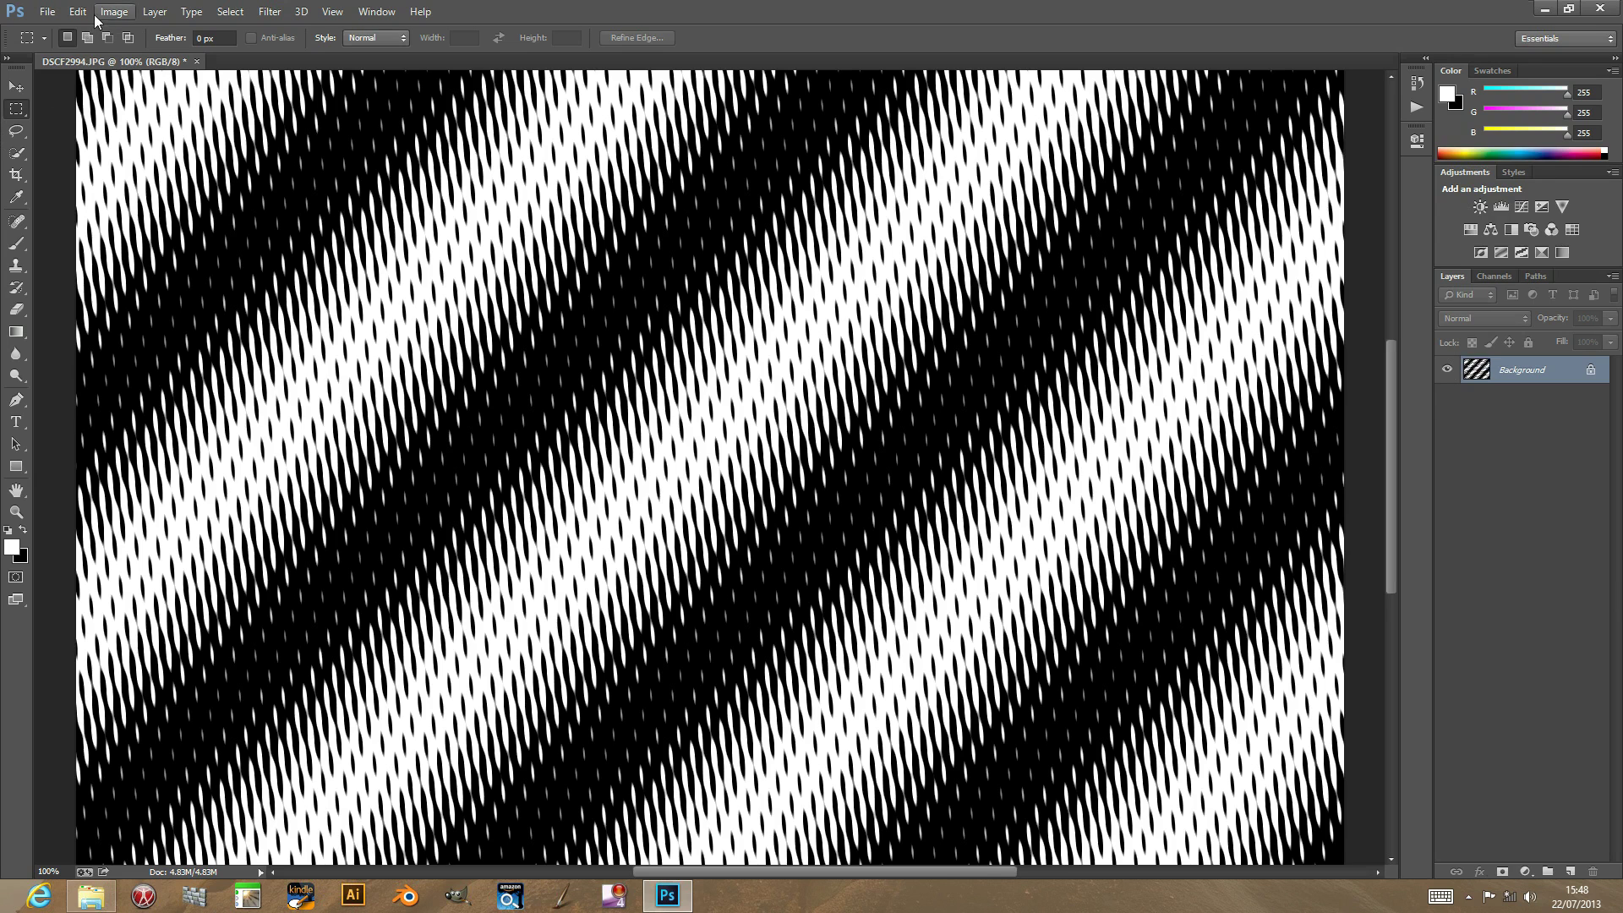
Step: Undo the diagonal OpArt bands and bring the Pattern - OpArt filter dialog back up
left_click(78, 12)
left_click(118, 31)
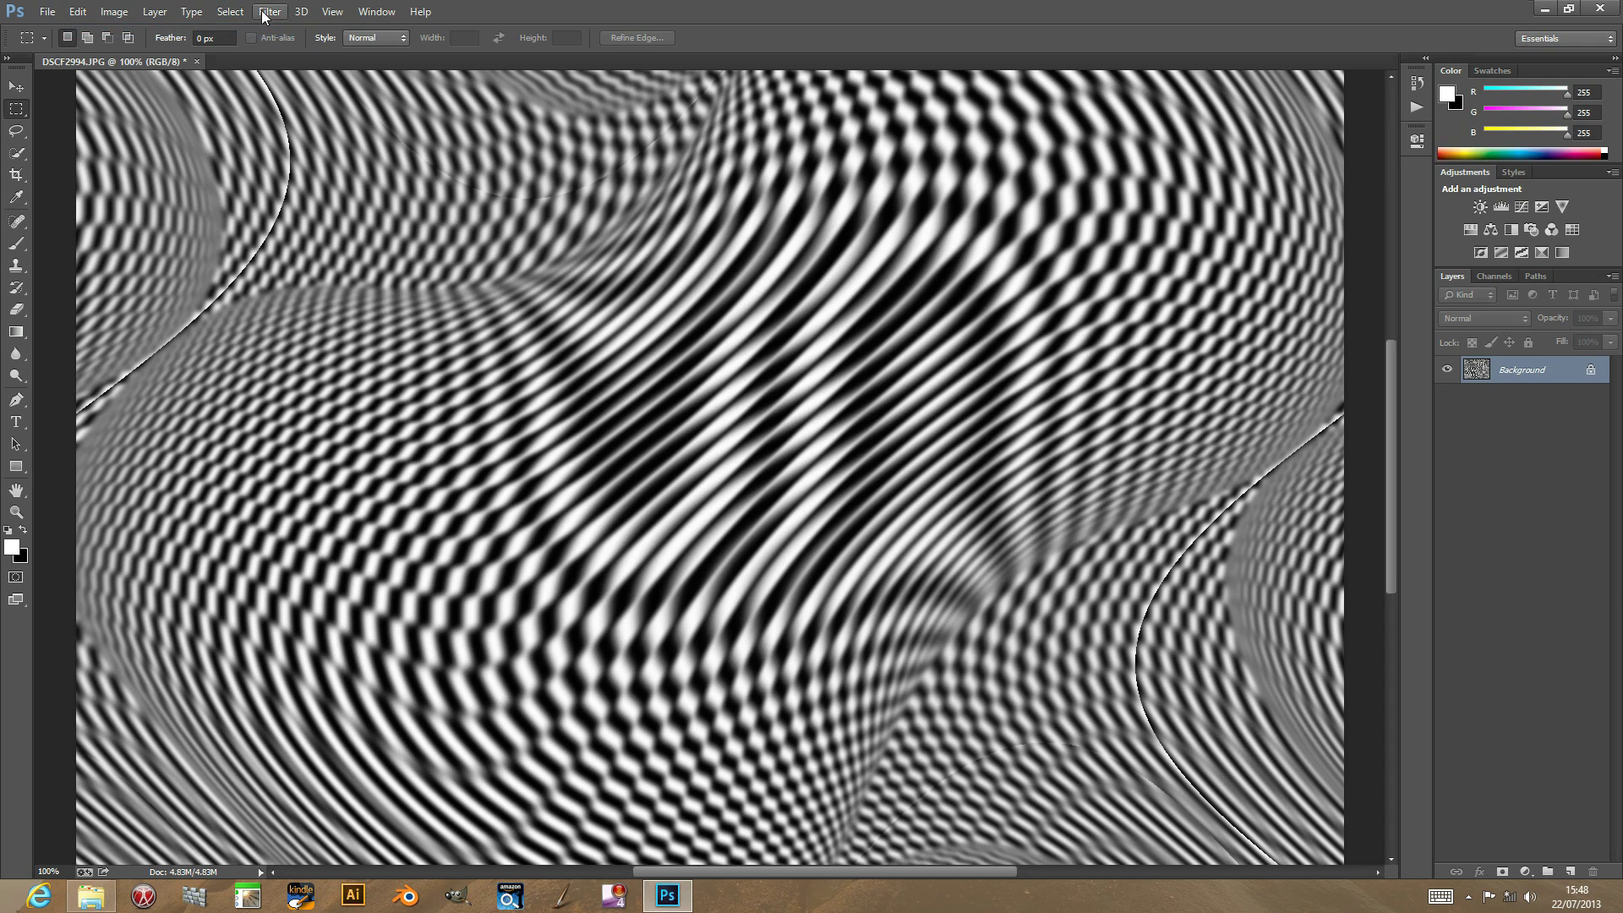
left_click(264, 13)
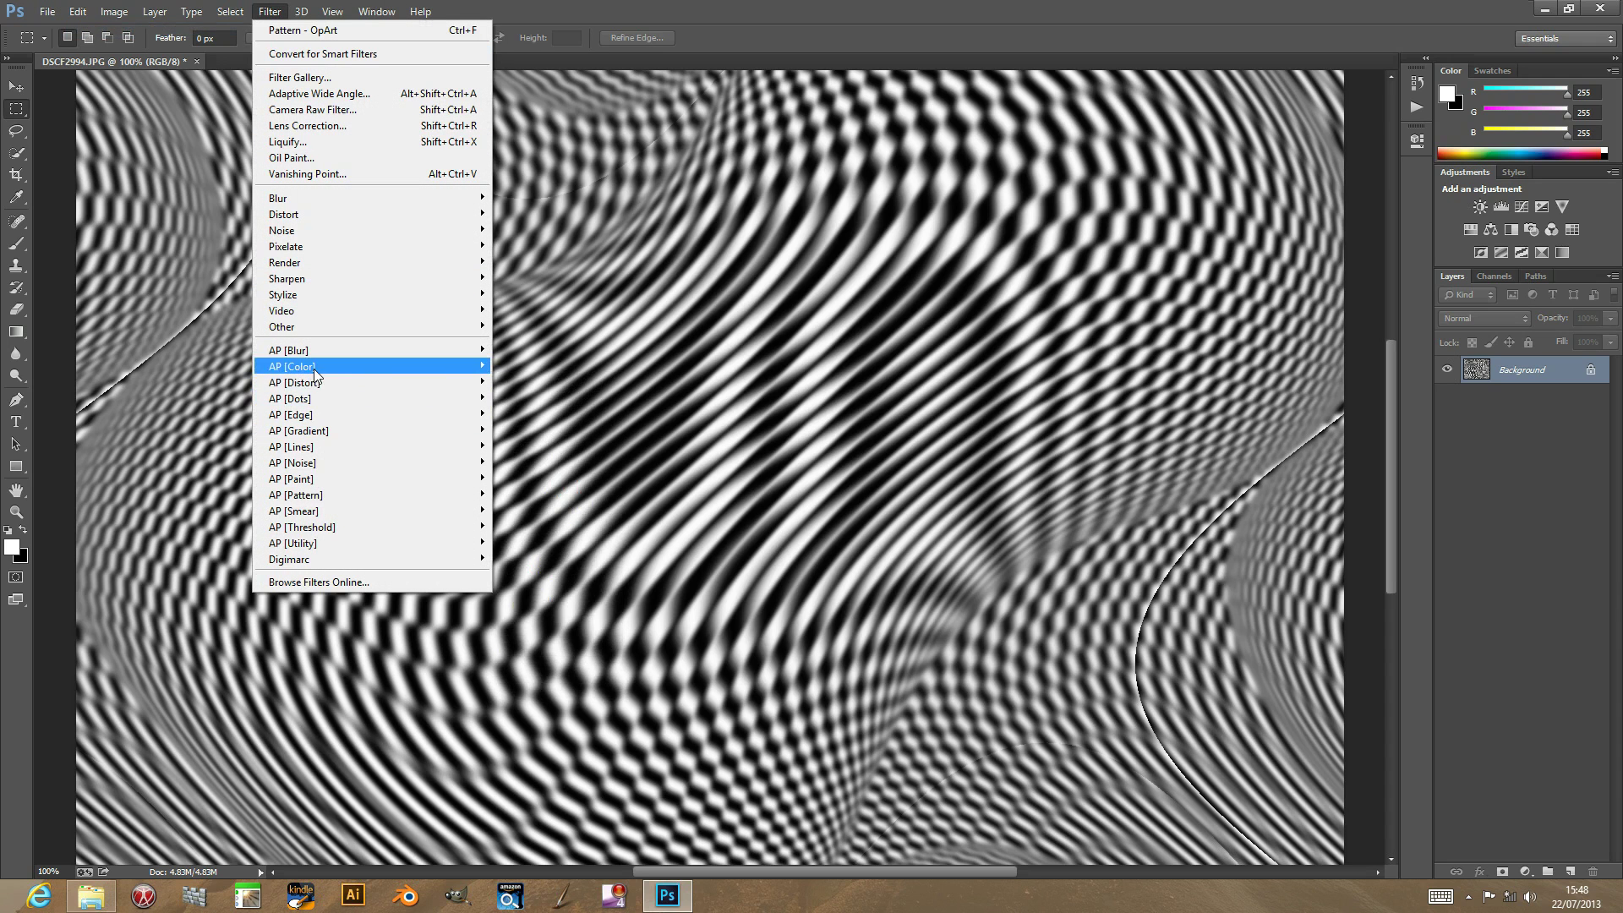
mouse_move(301, 495)
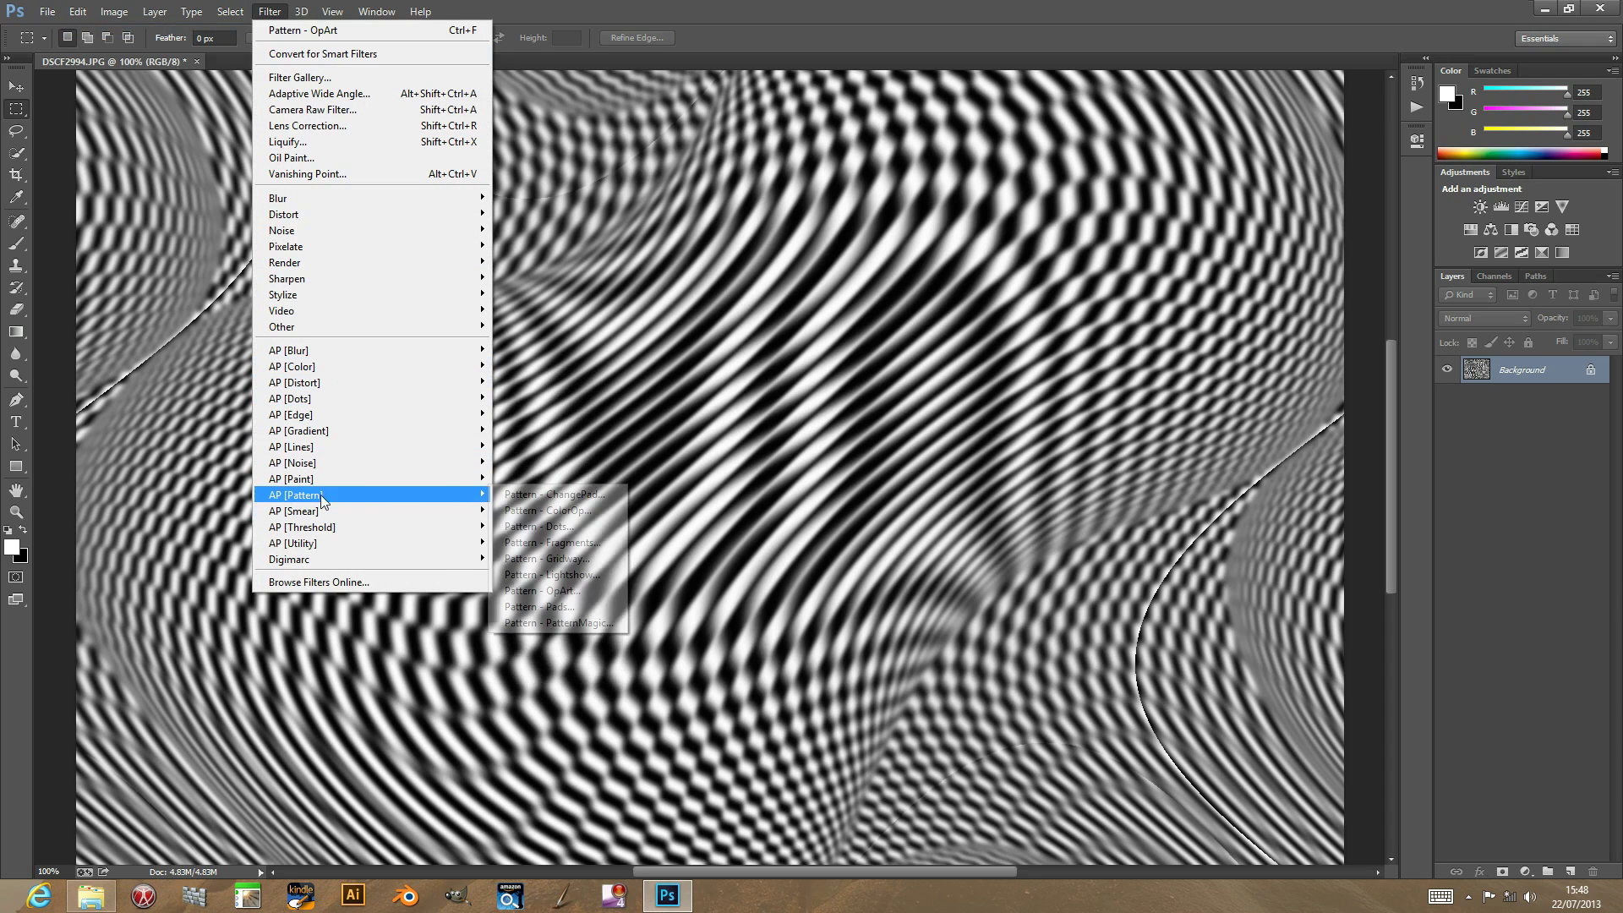
left_click(551, 590)
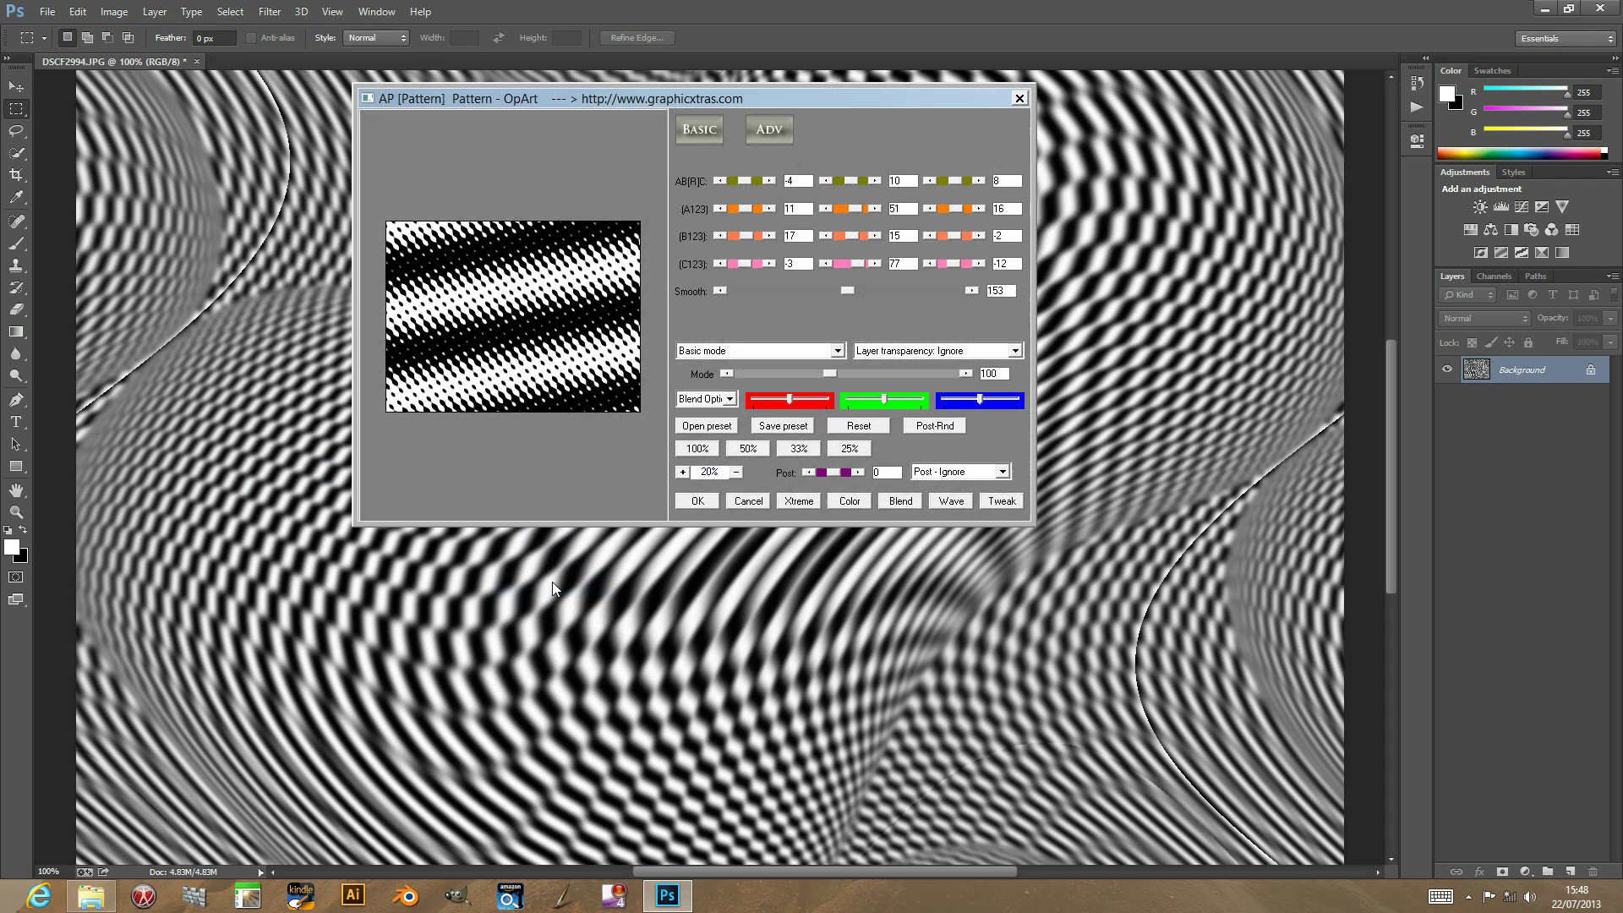
Step: In the advanced settings, set the second Factor to 247 and the first wave type to Combo
left_click(761, 130)
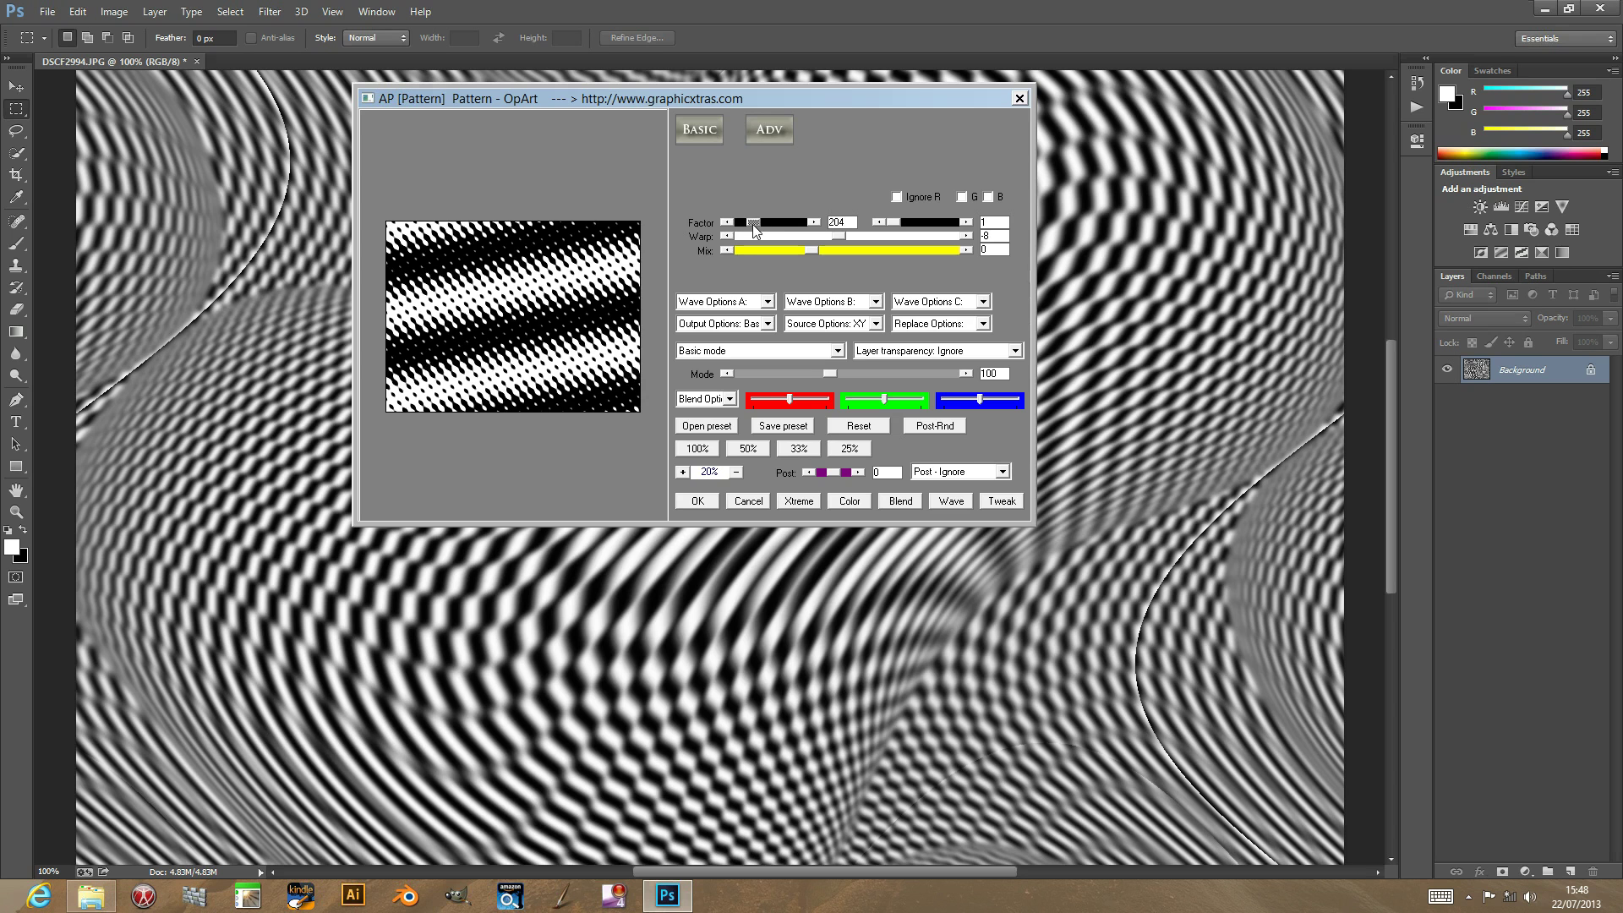
left_click_drag(892, 223, 908, 222)
left_click(715, 301)
left_click(715, 352)
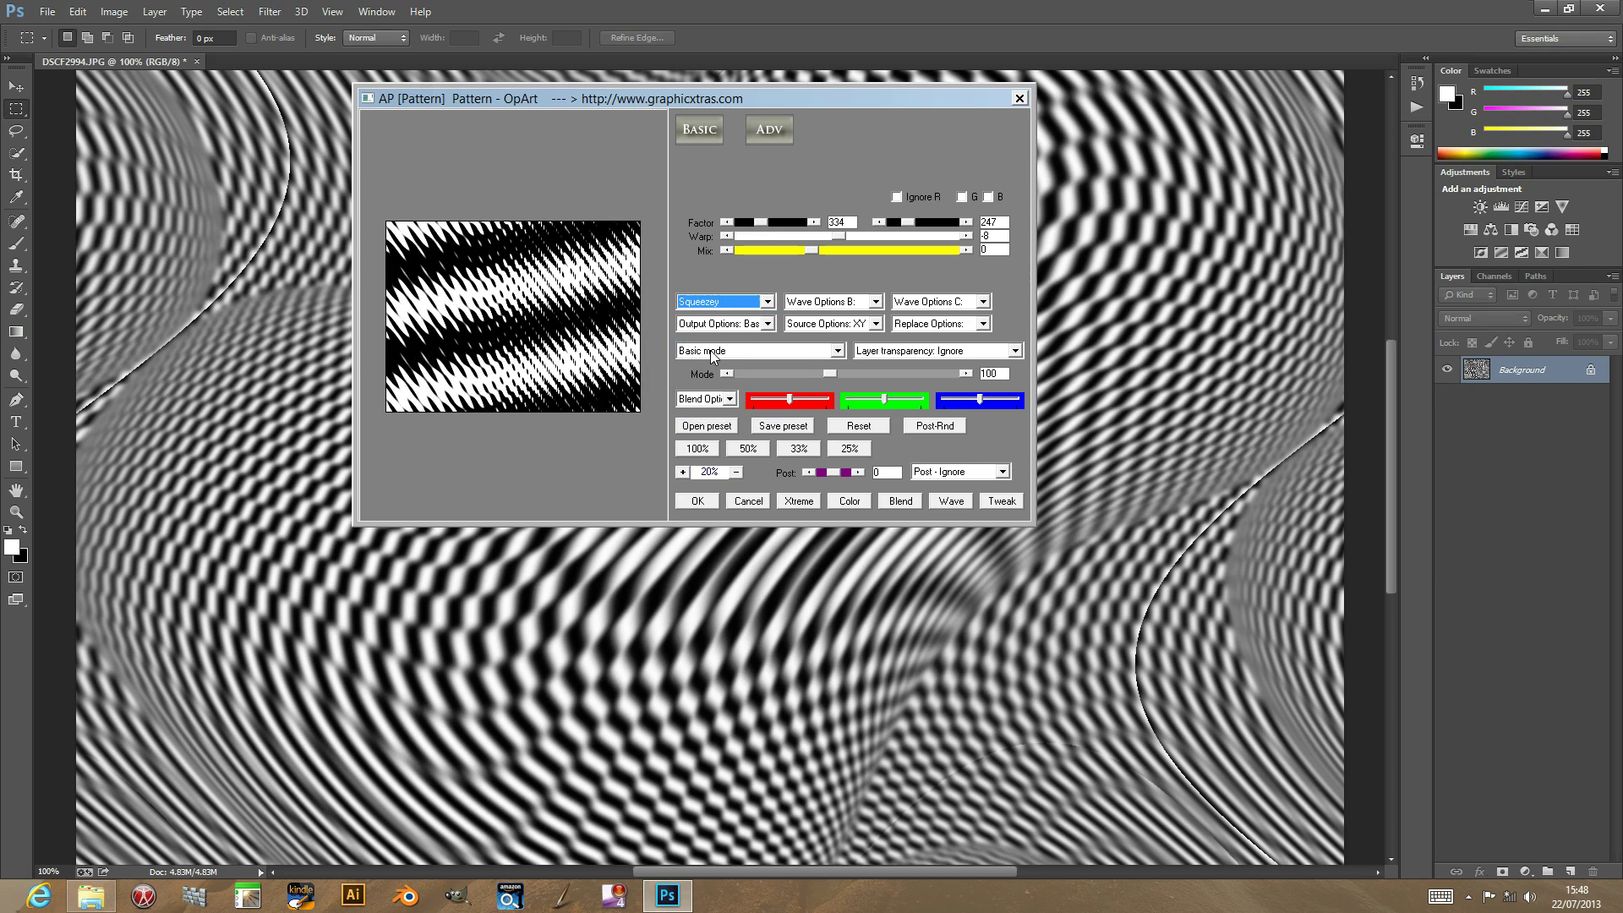
left_click(701, 302)
left_click(701, 358)
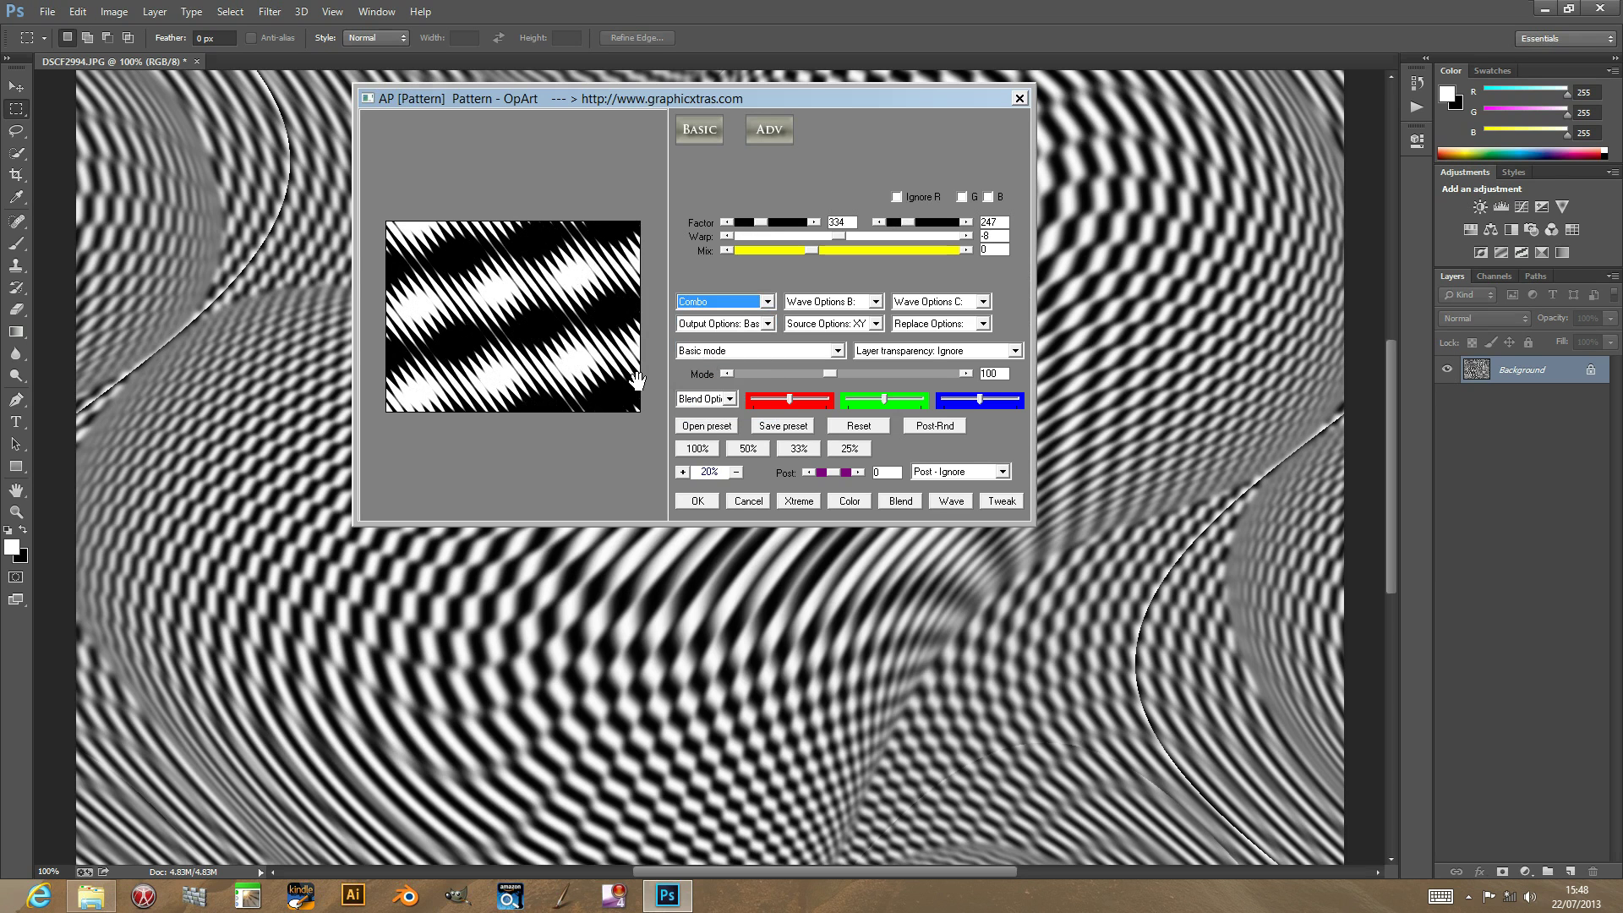
Step: Set the second wave type to Curtains, then randomise the wave settings with Wave
left_click(840, 302)
left_click(818, 353)
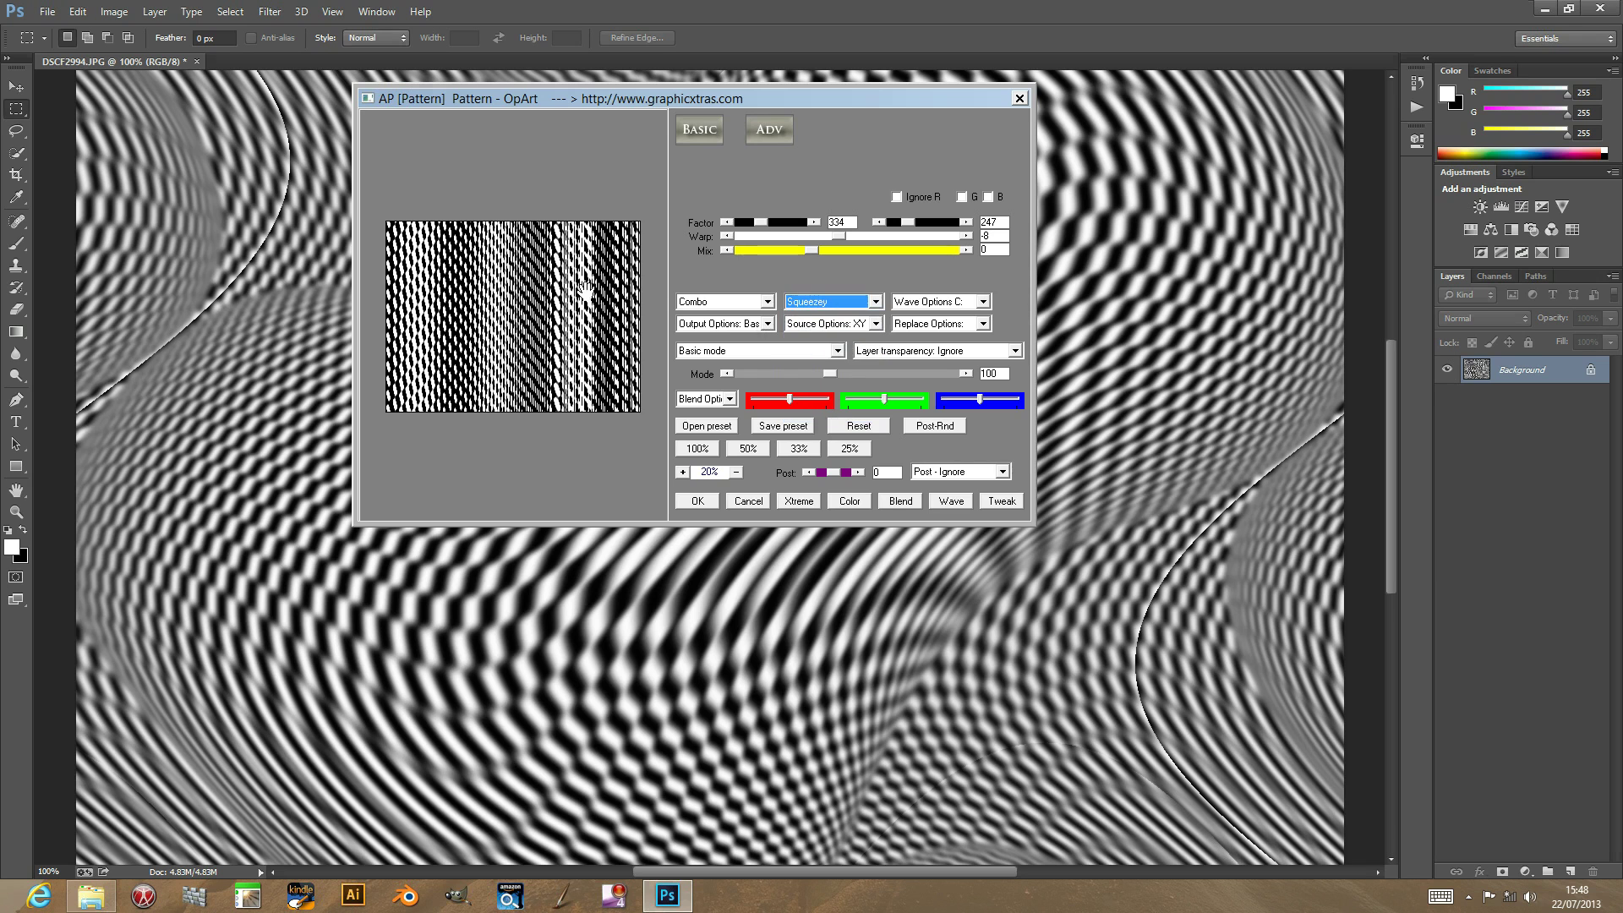
left_click(807, 304)
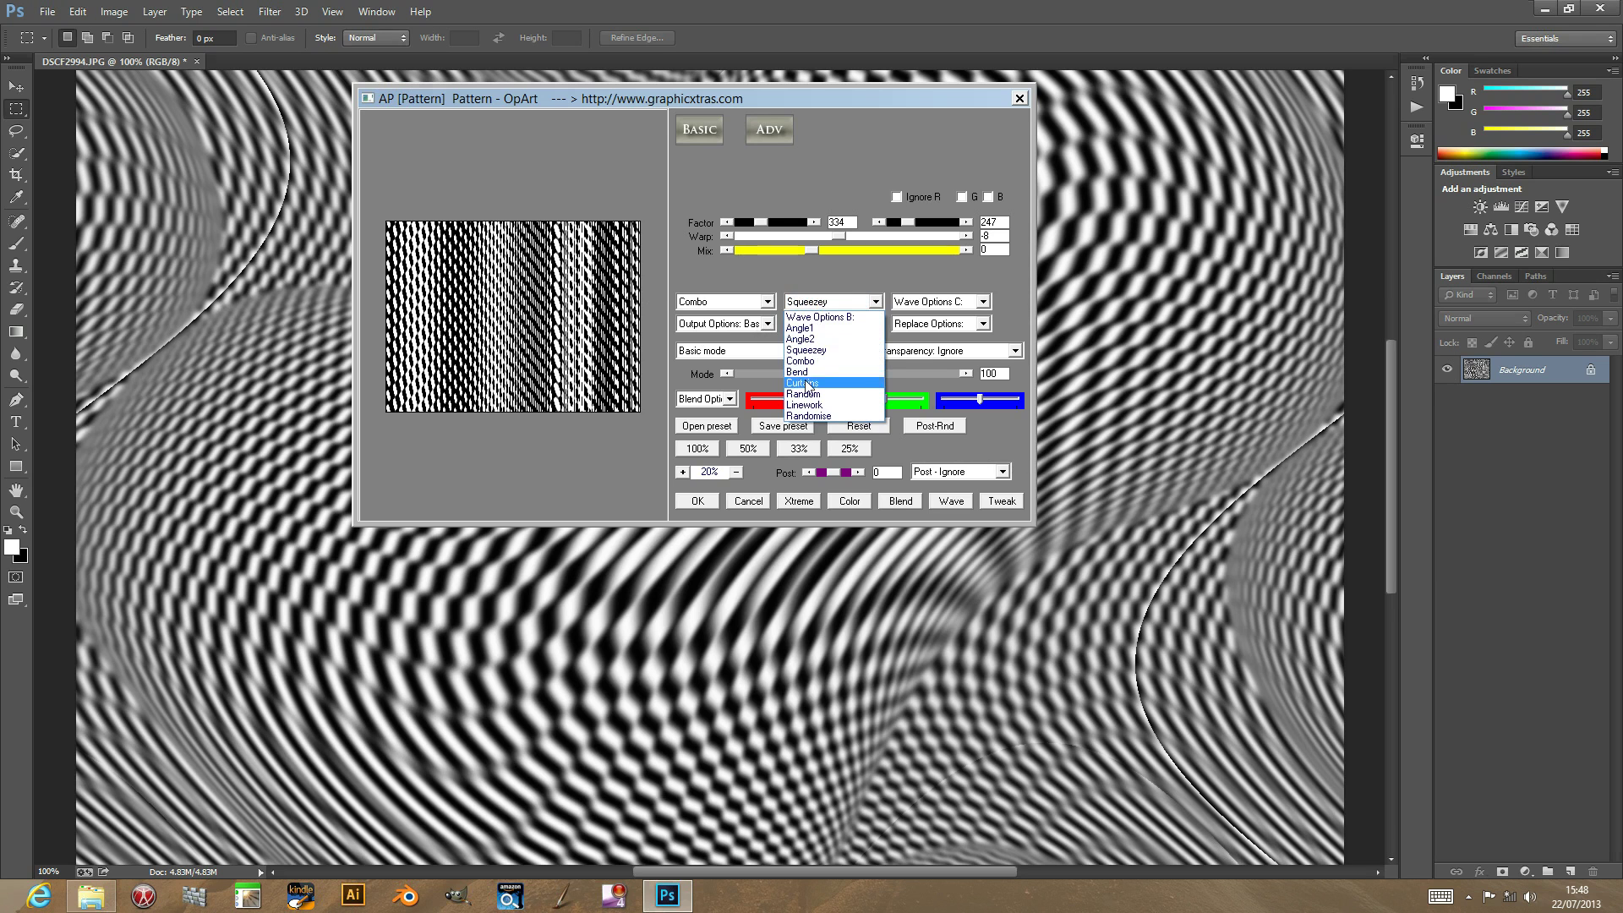
left_click(807, 385)
left_click(950, 501)
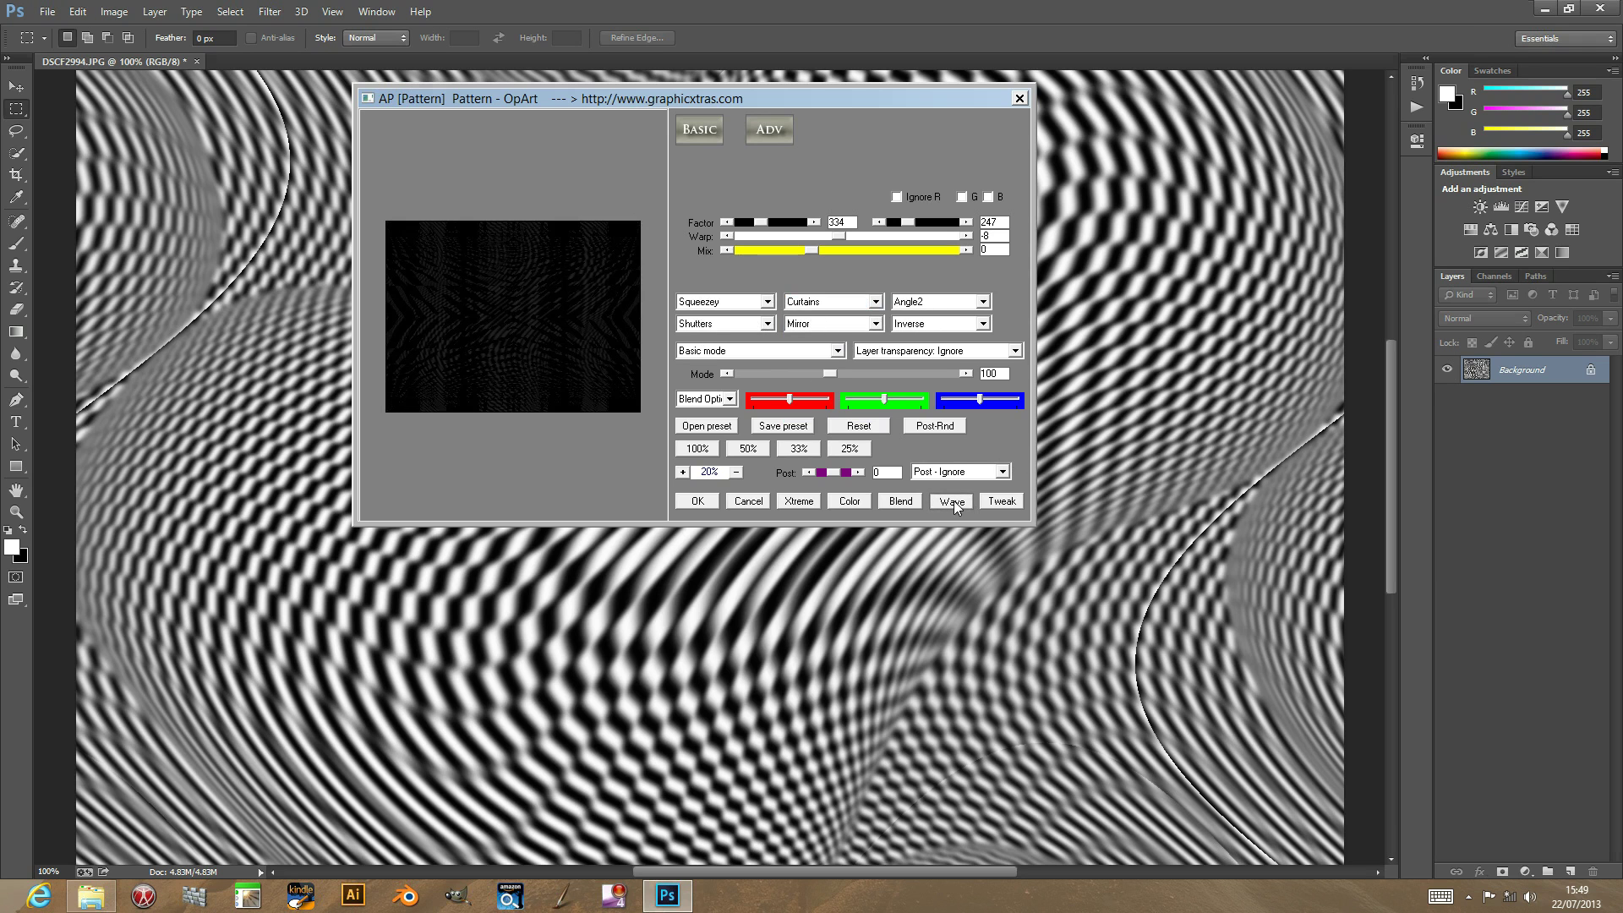
Step: Randomise with Wave and Xtreme until the preview shows a pale green warped pattern
left_click(952, 501)
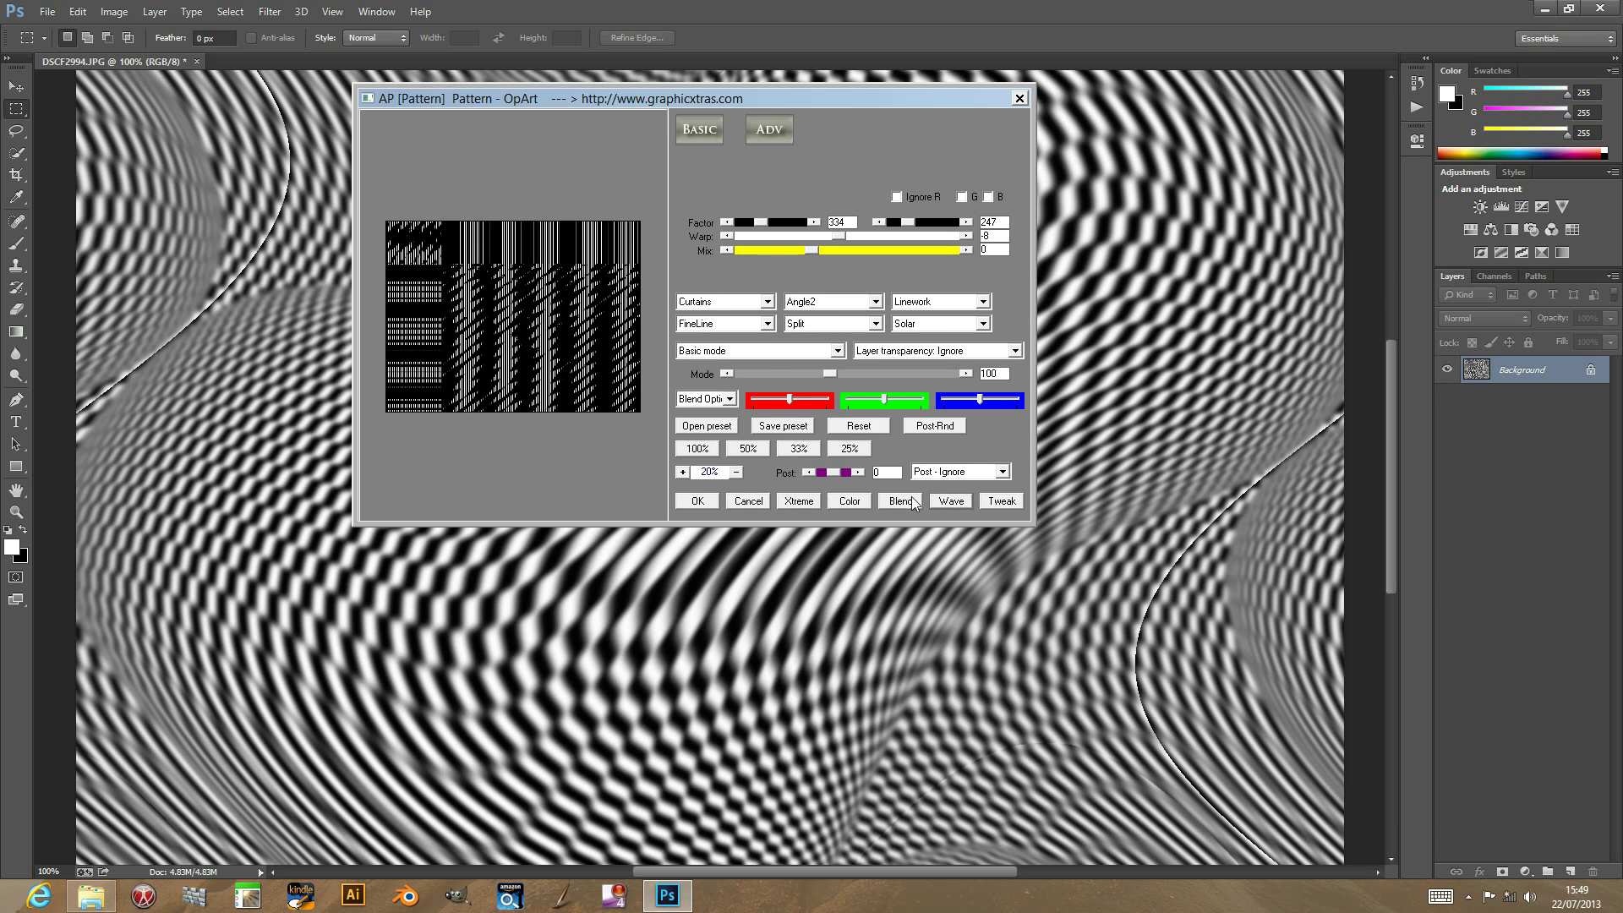
left_click(950, 501)
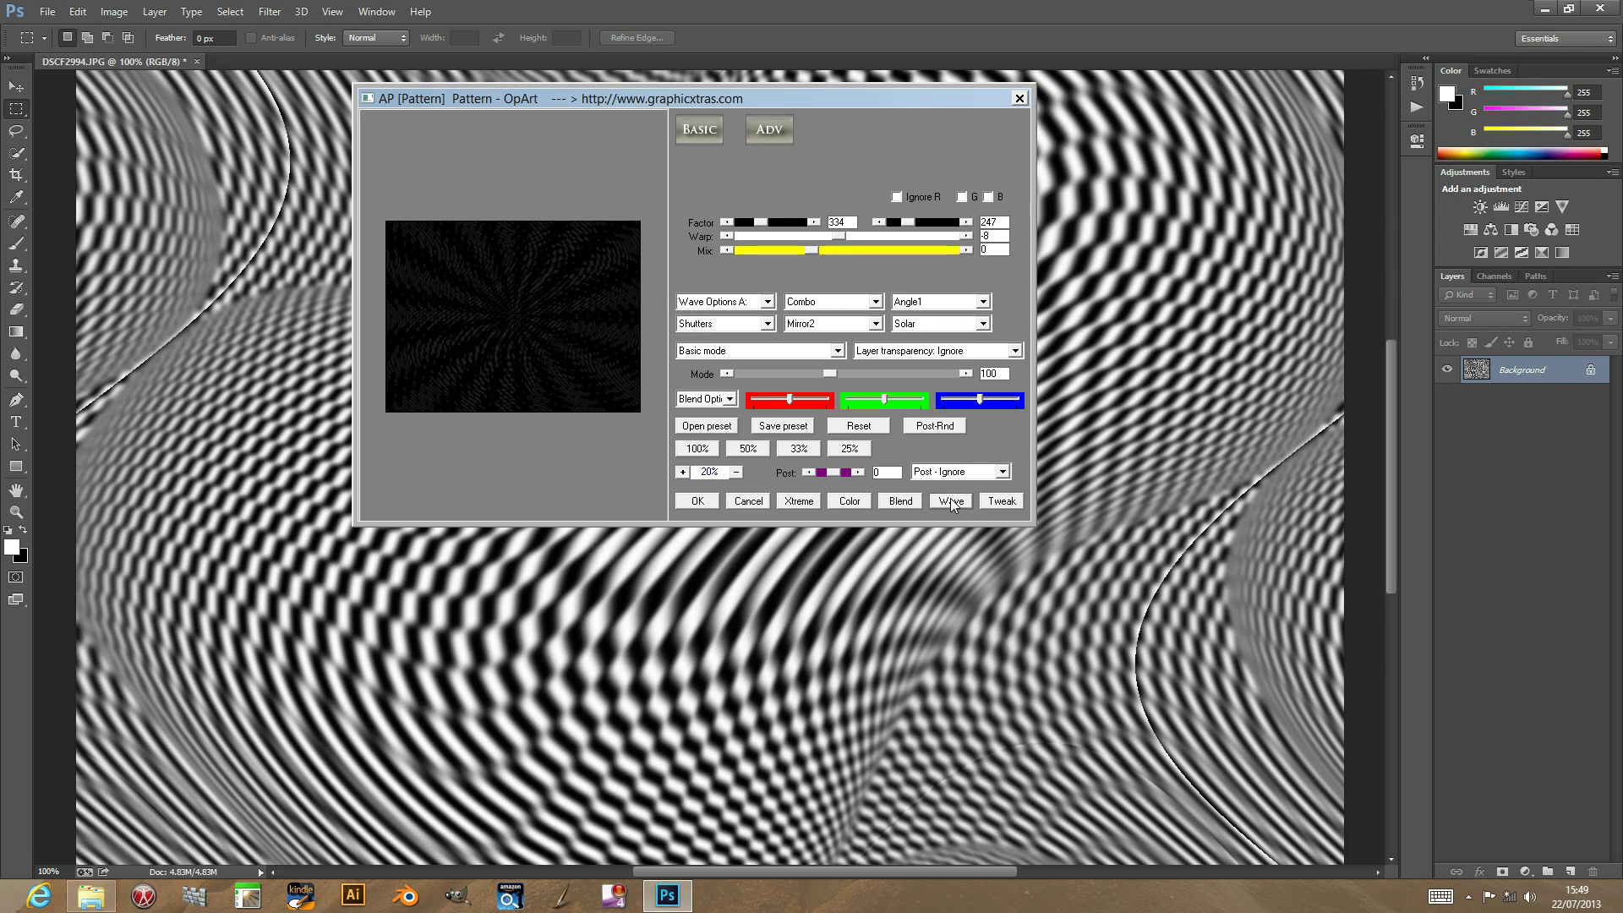
left_click(799, 501)
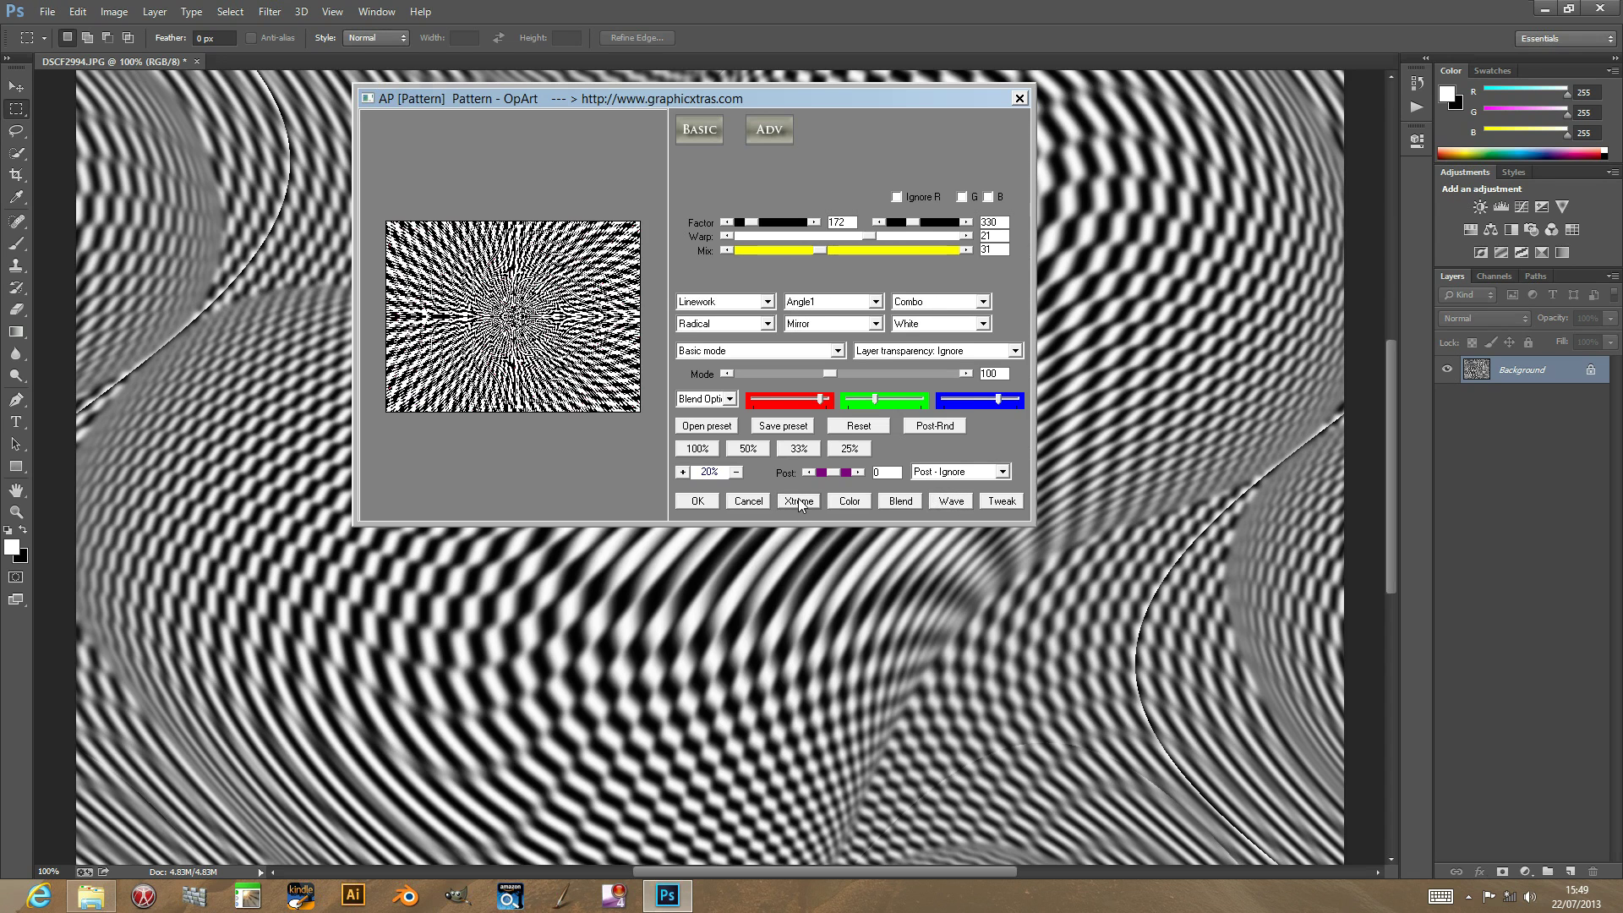
left_click(793, 504)
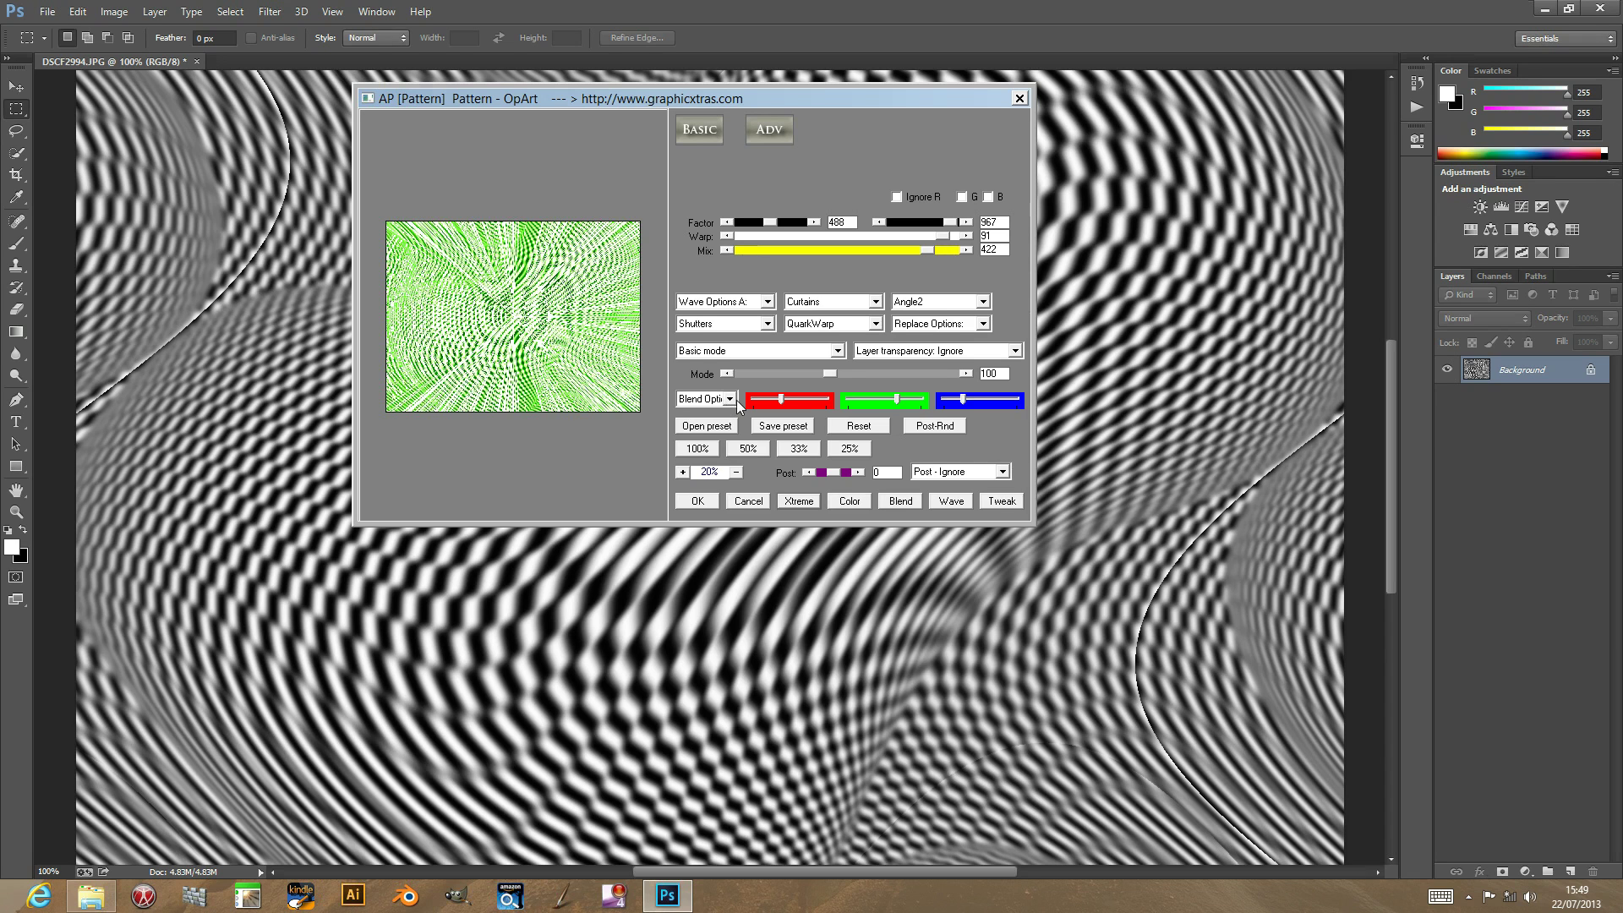
left_click(869, 325)
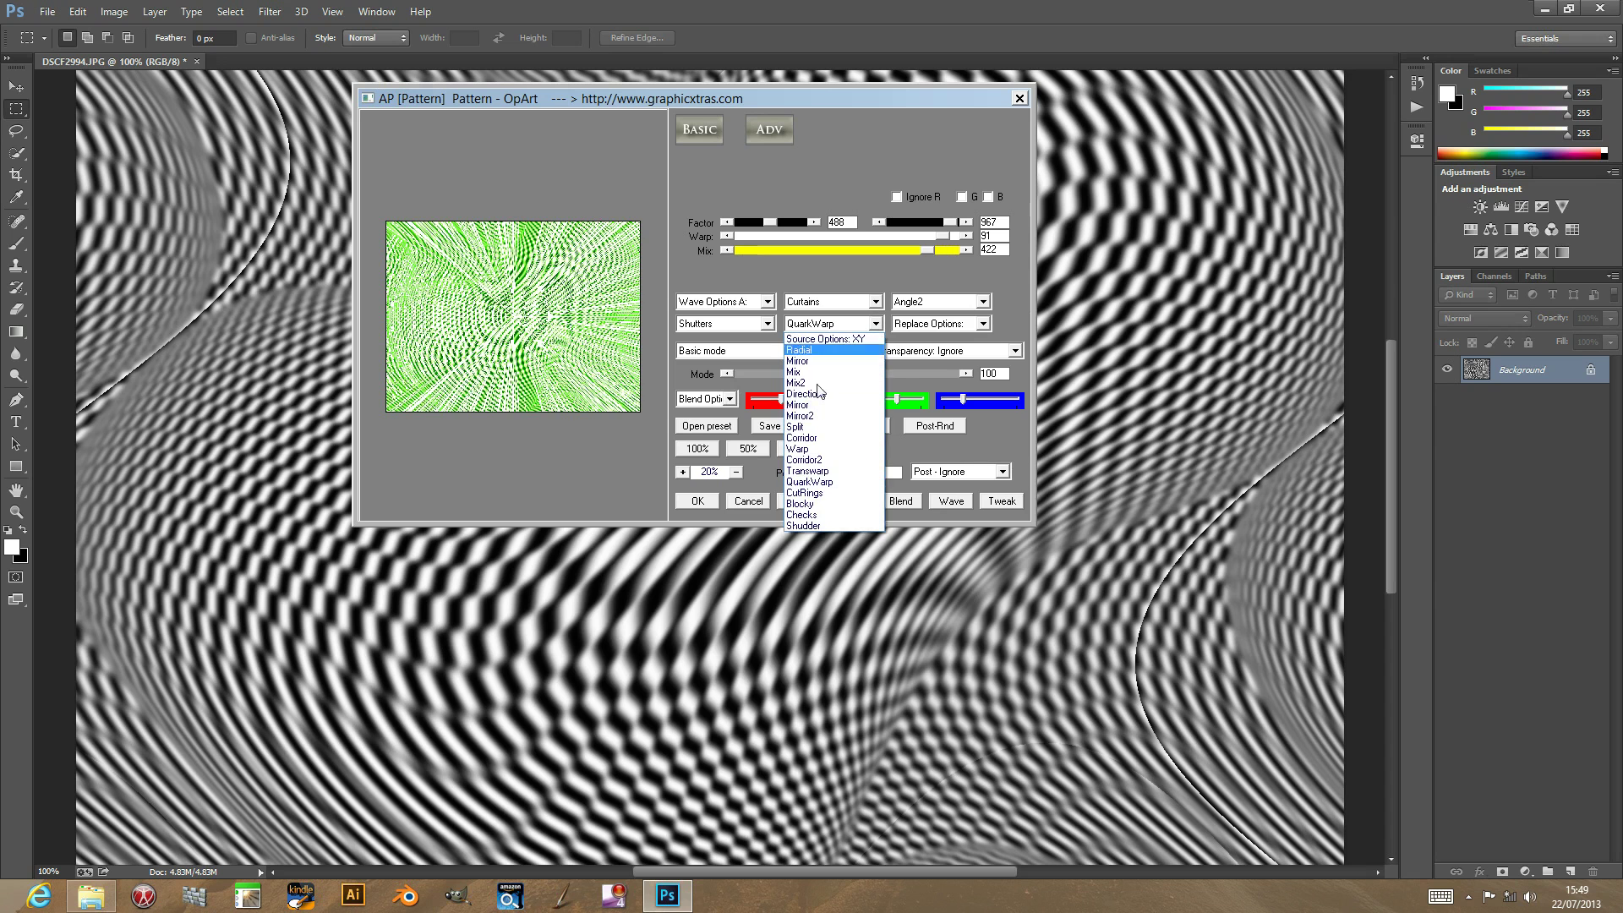
Step: Set the source option to Directions, then reset the filter to defaults at 50% preview
left_click(817, 393)
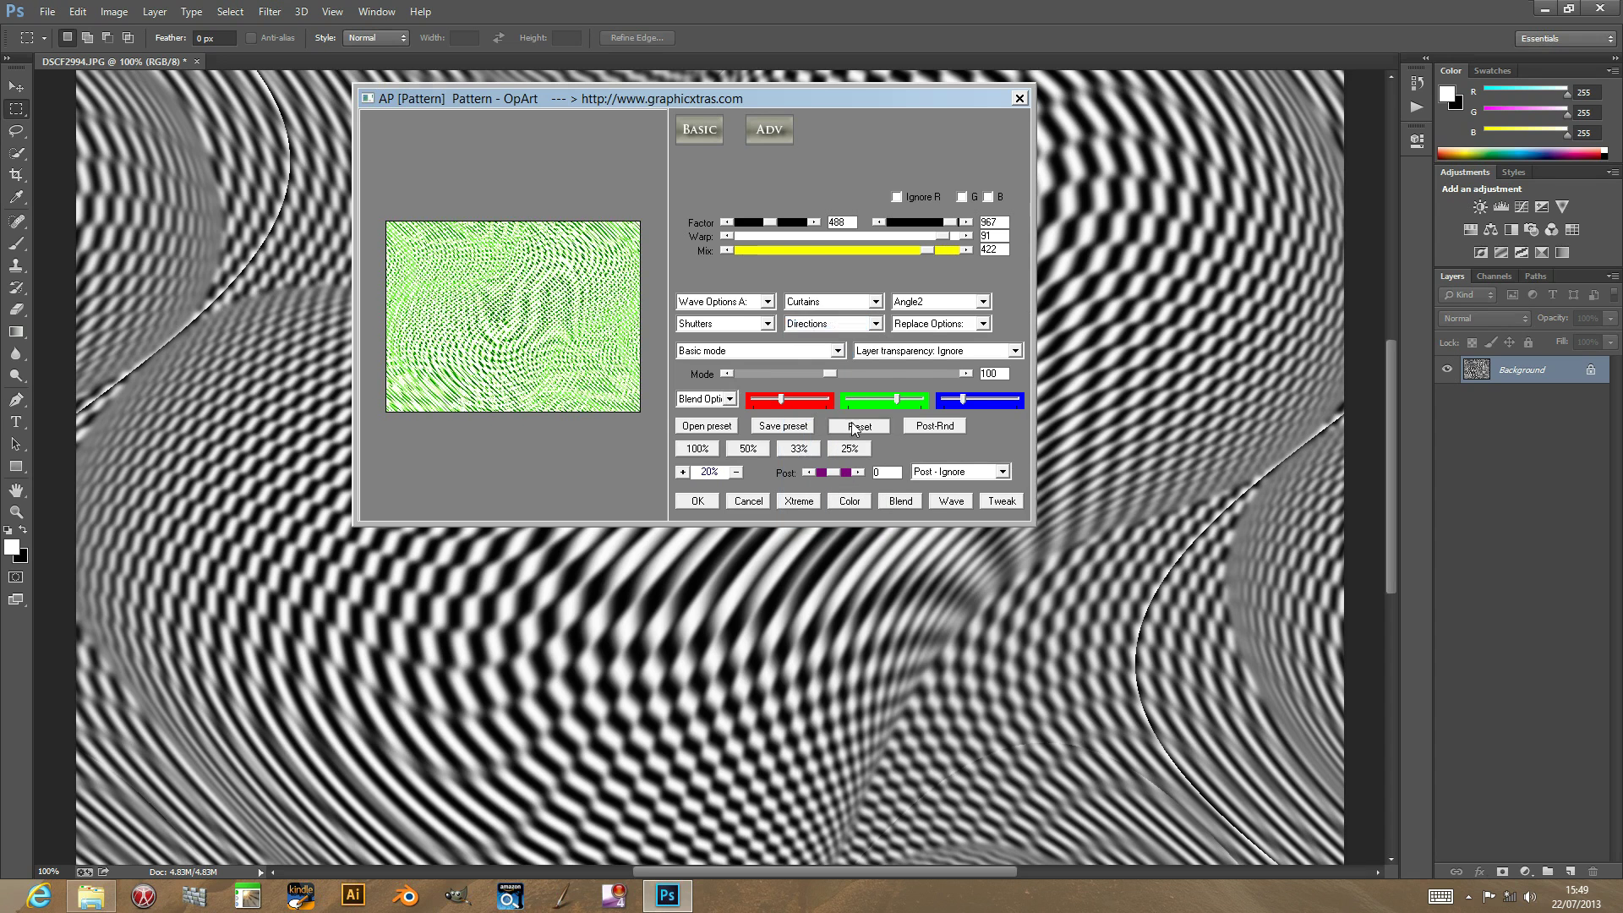
left_click(853, 427)
left_click(765, 449)
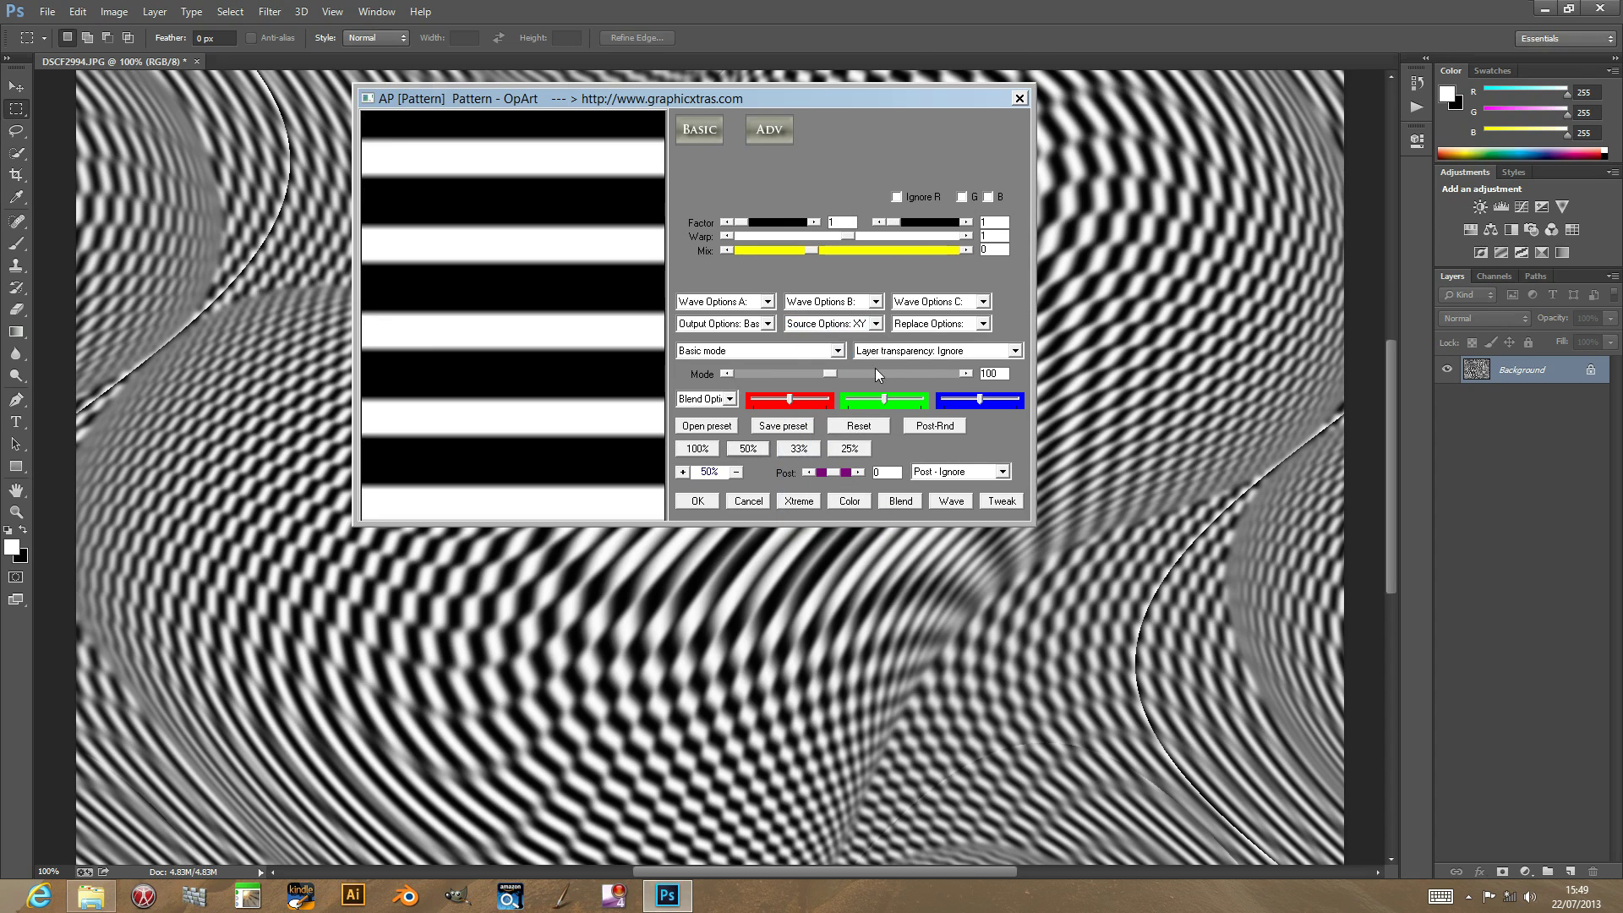
Step: Shift the green and red level sliders to tint the stripes light blue
left_click_drag(891, 397, 907, 403)
mouse_move(789, 399)
left_mouse_down()
mouse_move(816, 402)
mouse_move(764, 402)
left_mouse_up()
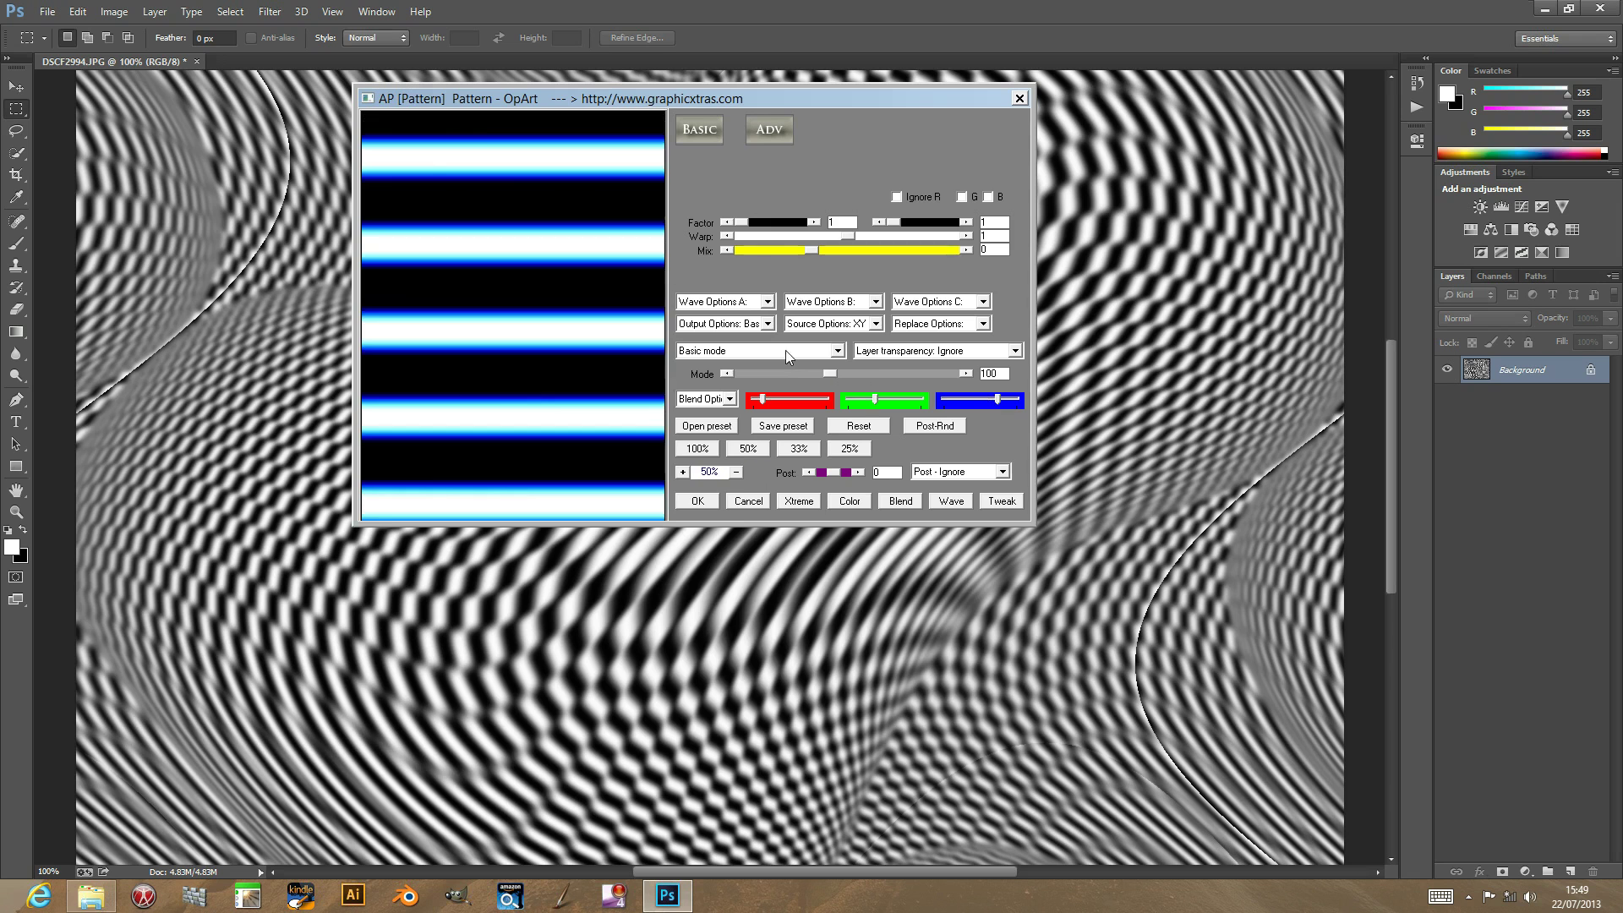
left_click(727, 400)
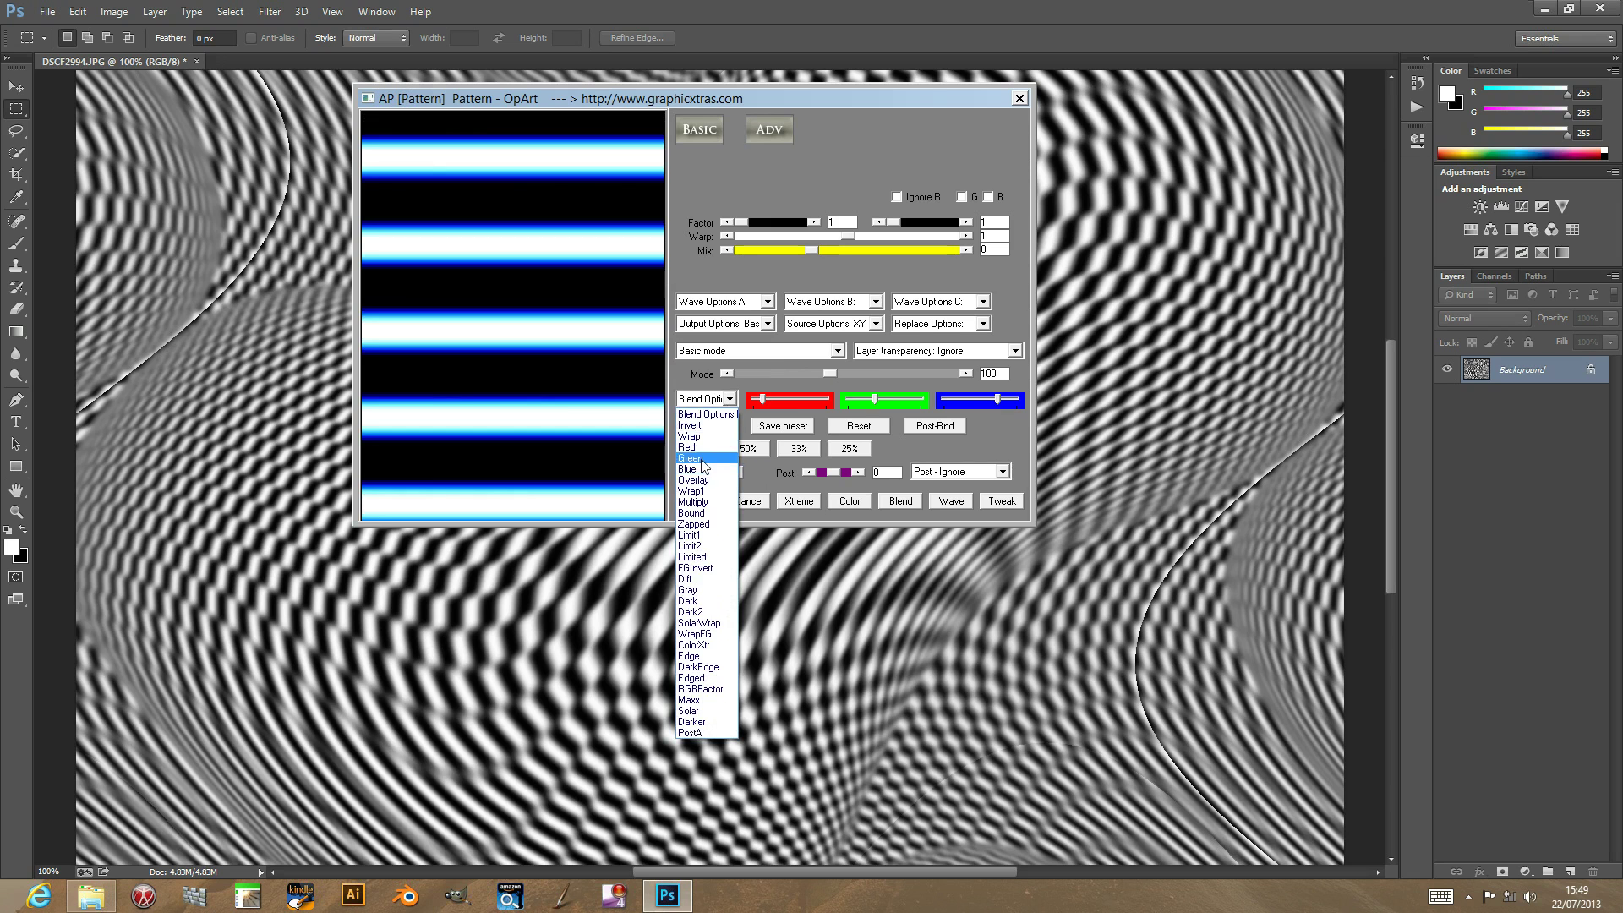
Step: Try the Green blend mode, then cycle through Redu6 to RGBFactor for orange and blue stripes
left_click(693, 458)
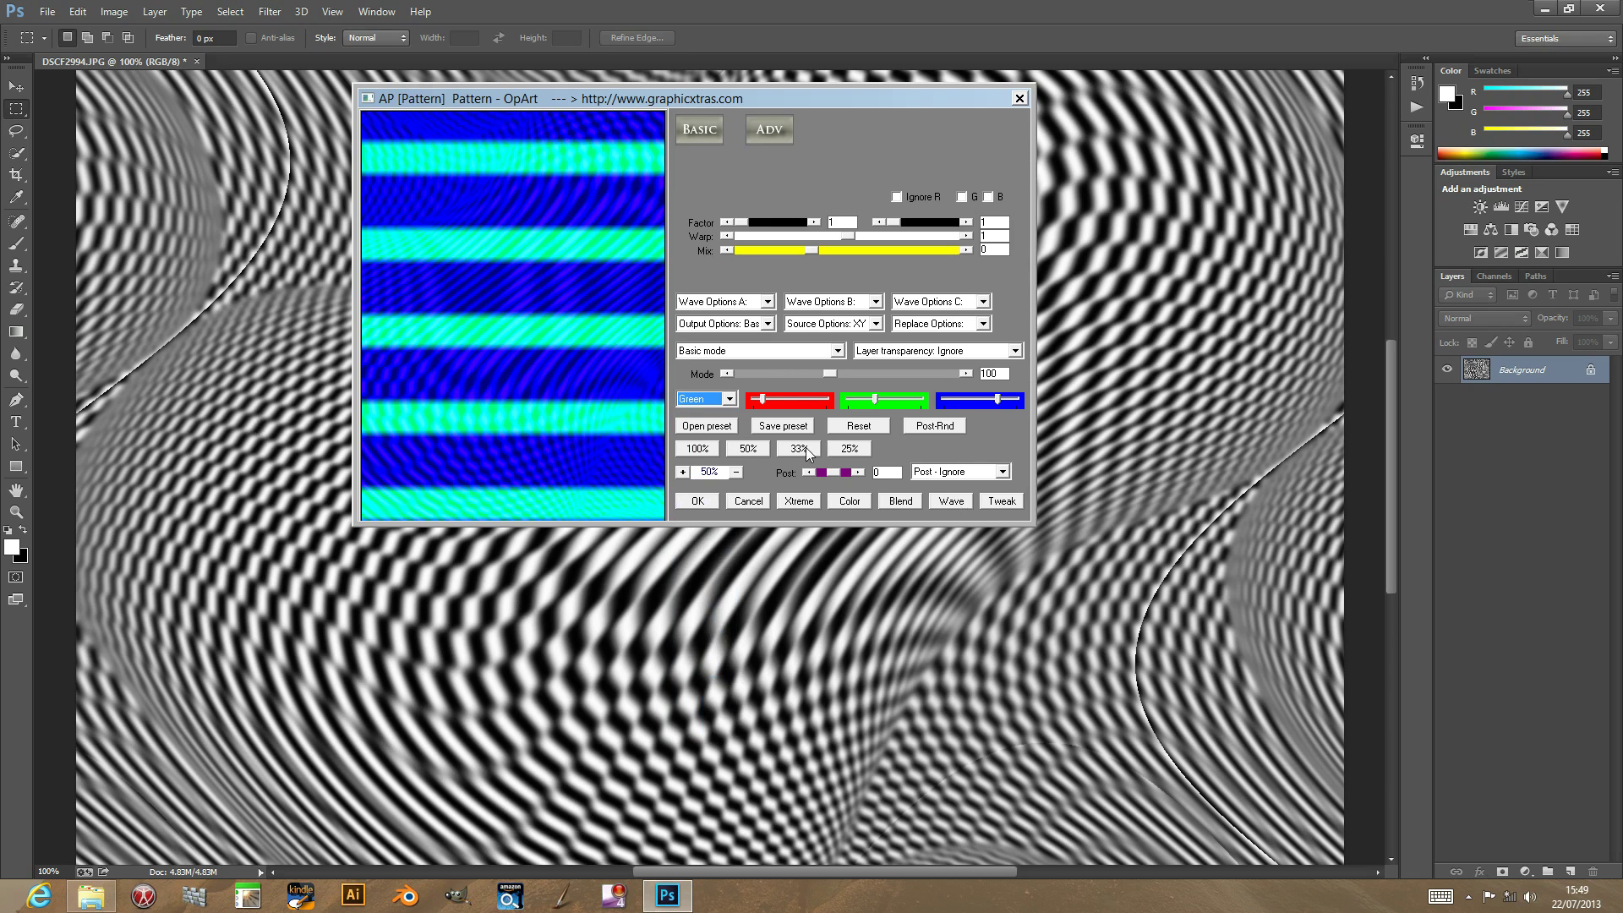
left_click(906, 504)
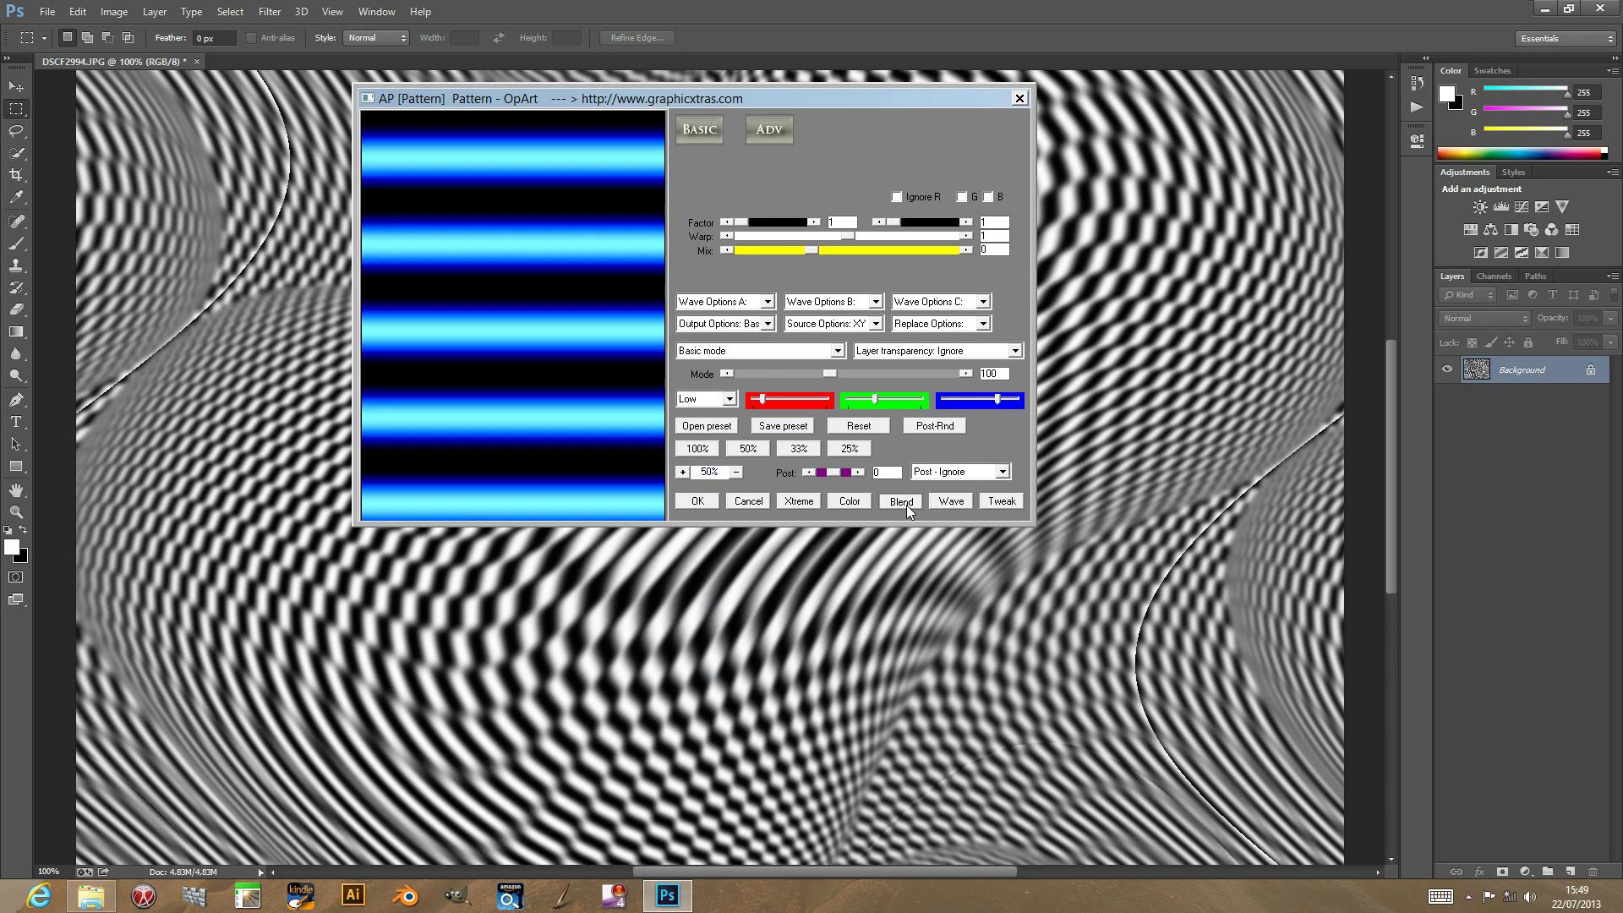
left_click(900, 501)
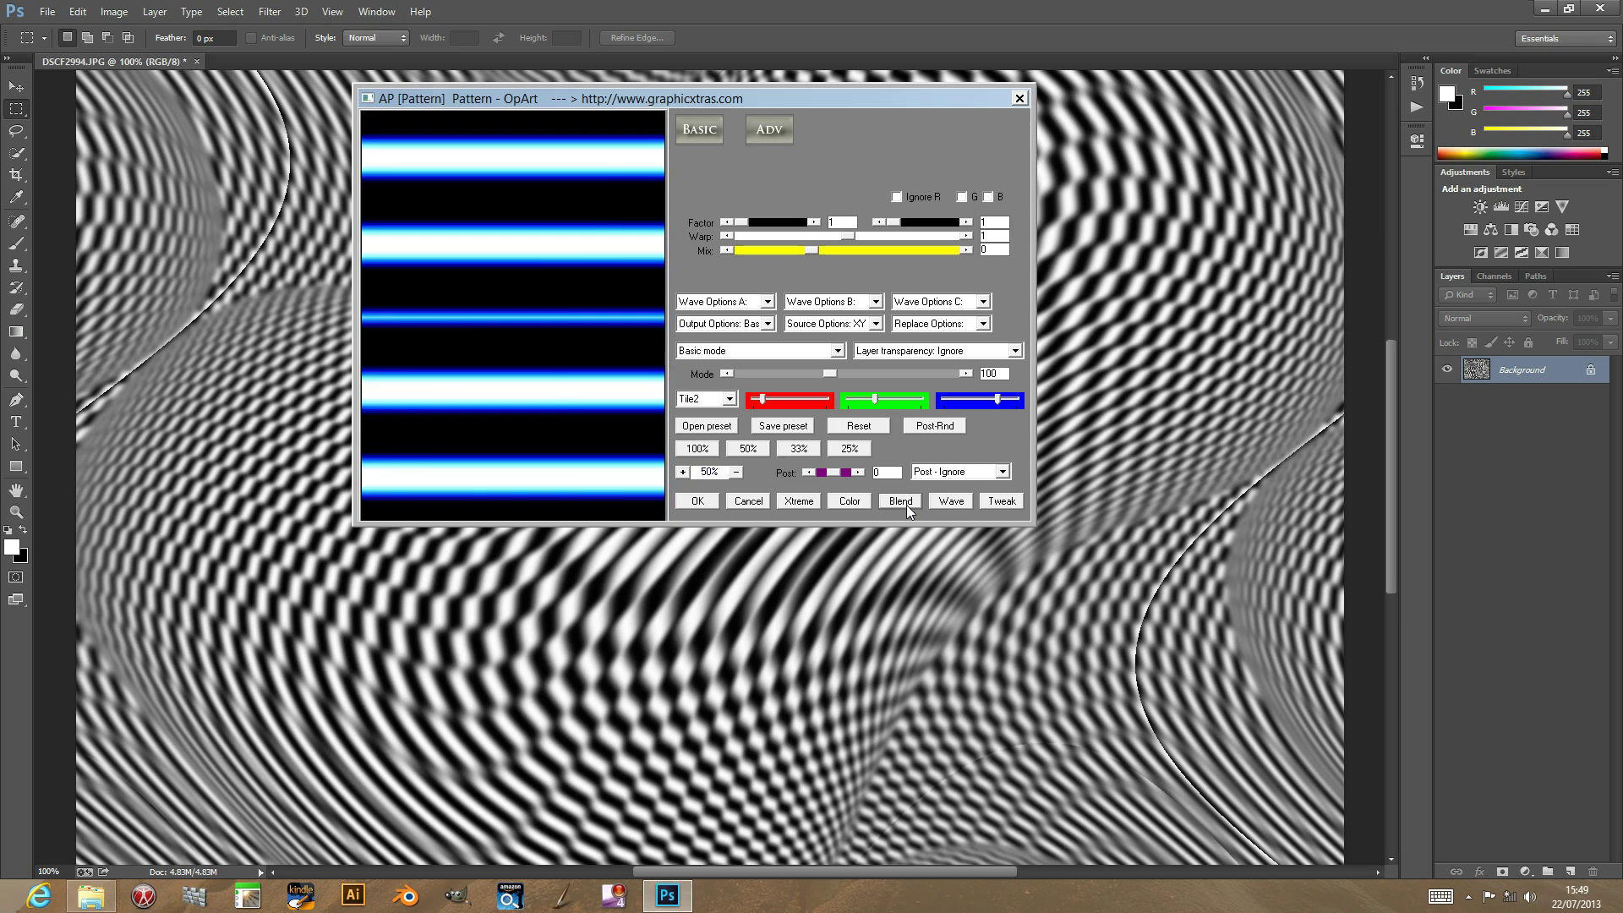
left_click(901, 501)
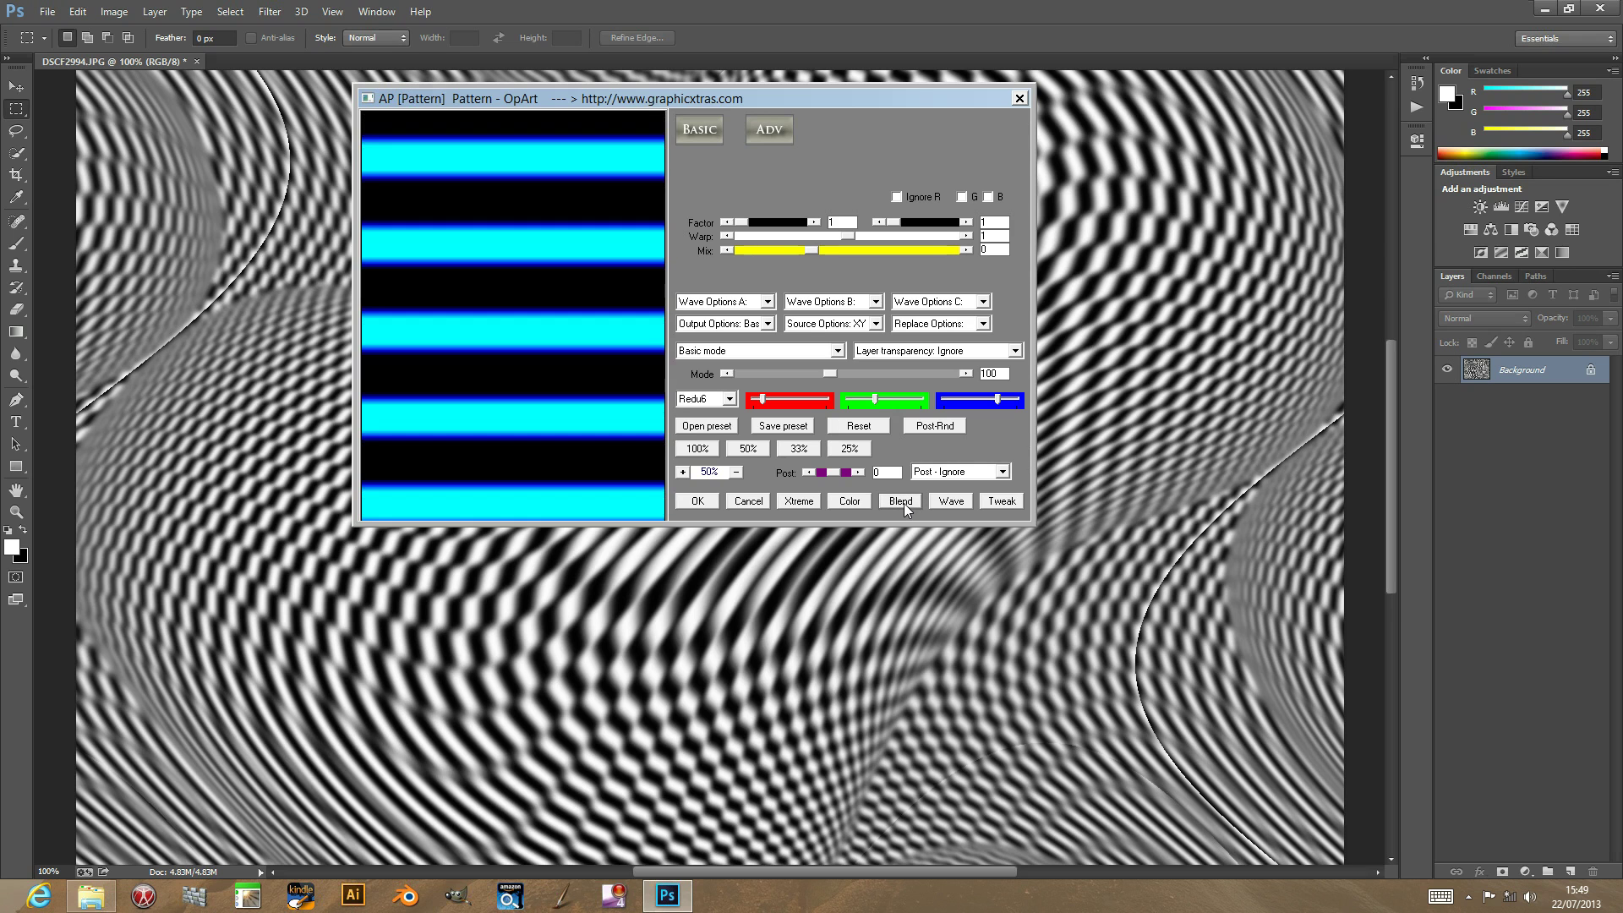
left_click(905, 505)
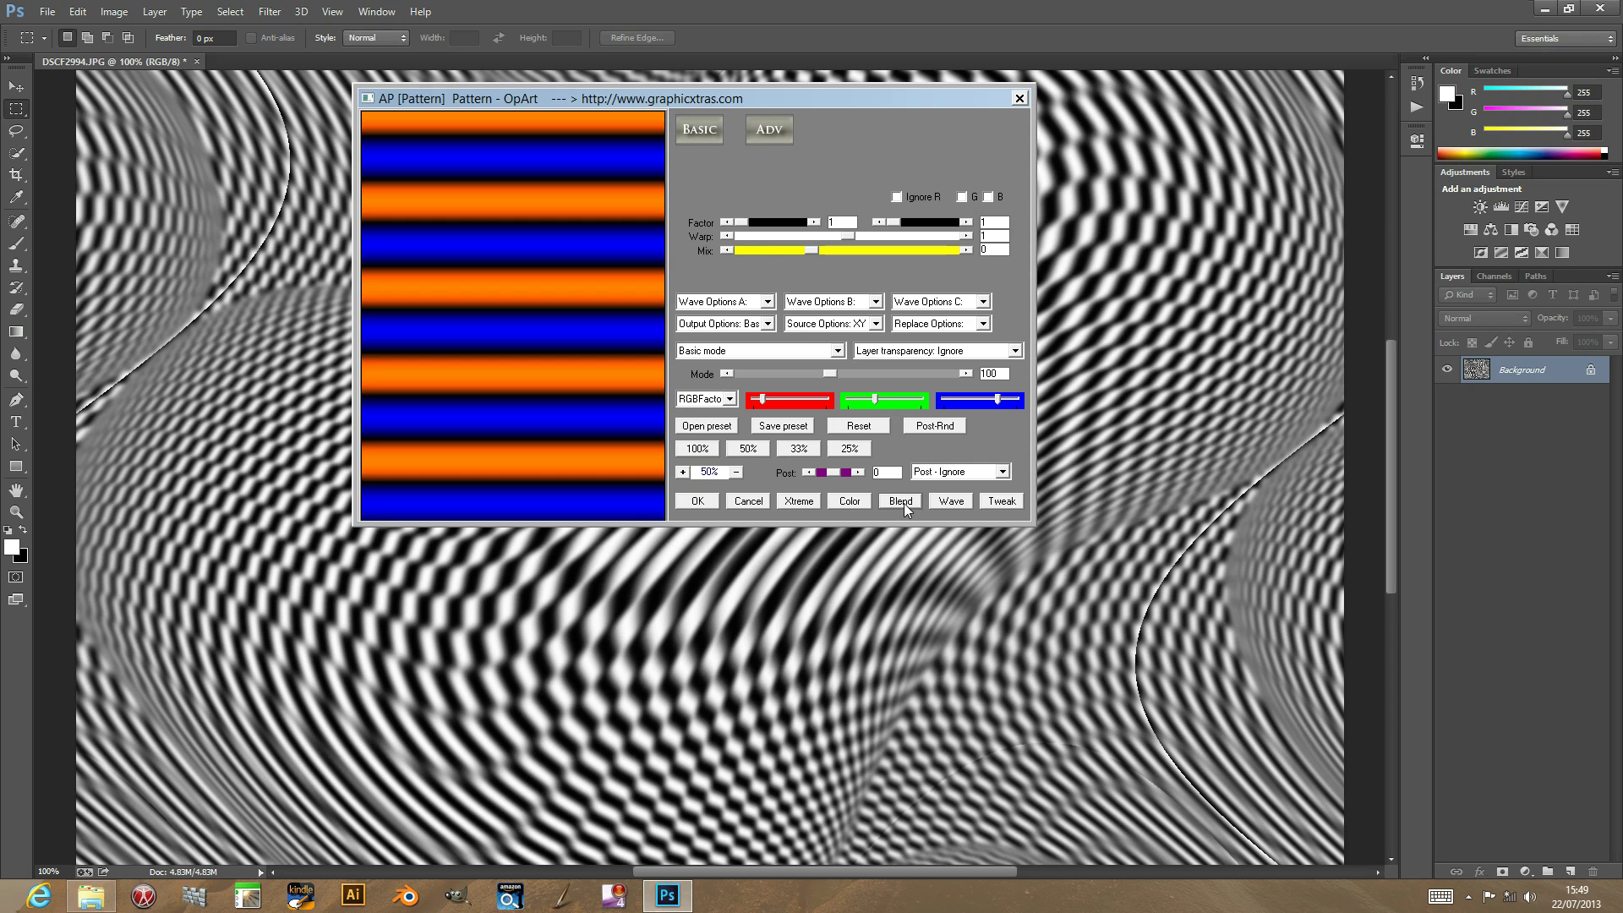
left_click(728, 309)
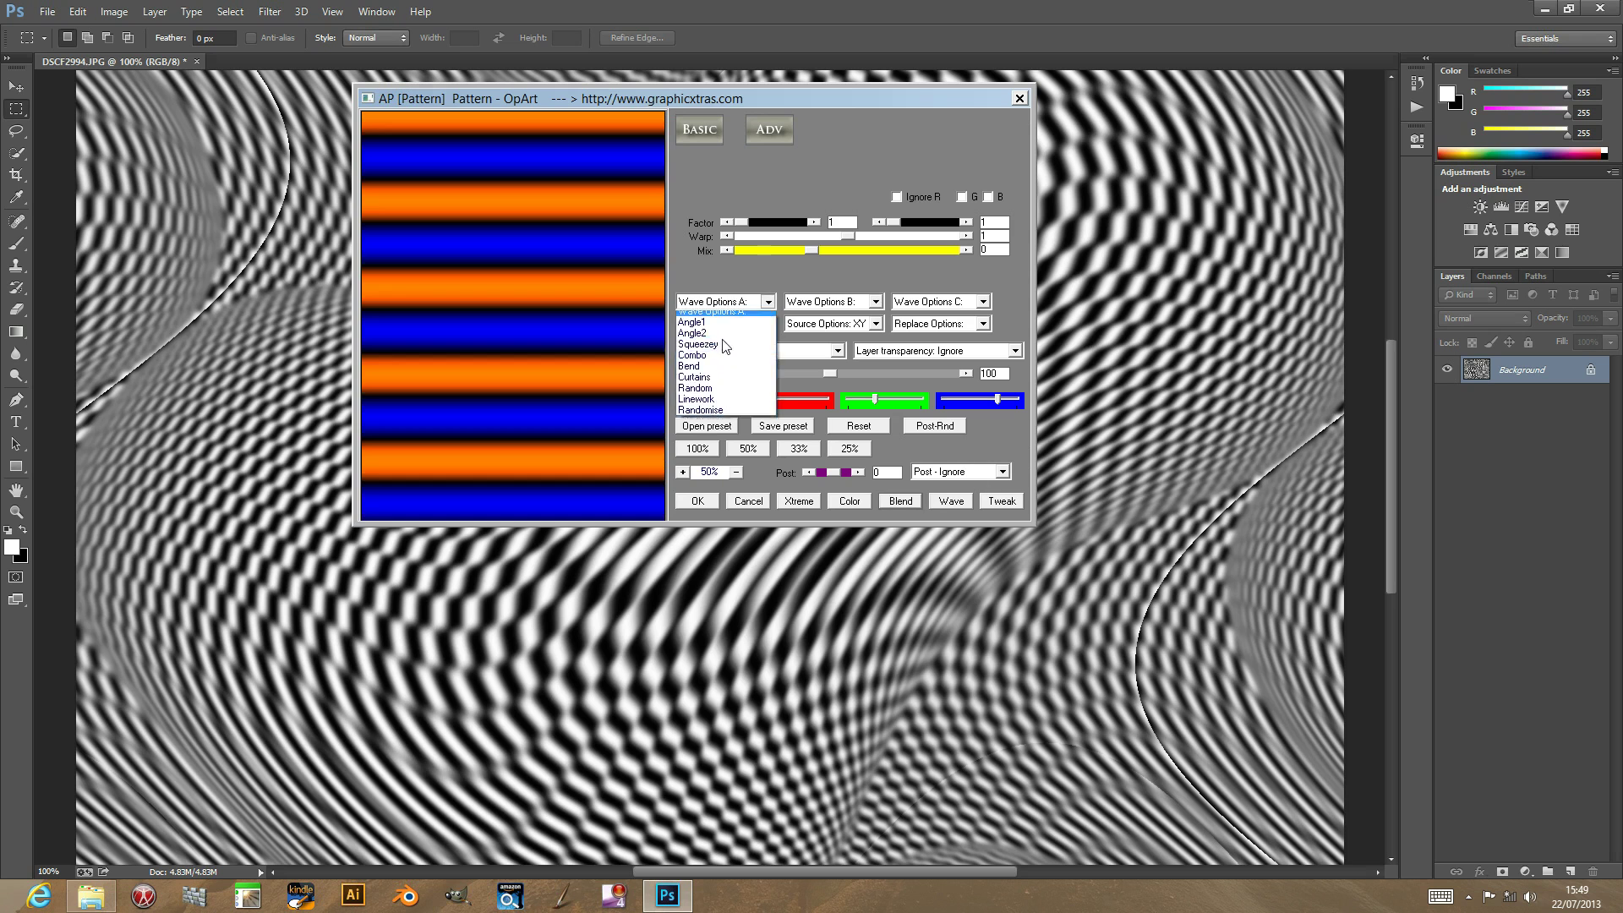
Step: Set wave type A to Curtains, increase the warp to 45, and choose the Gradient 5 post effect
left_click(727, 387)
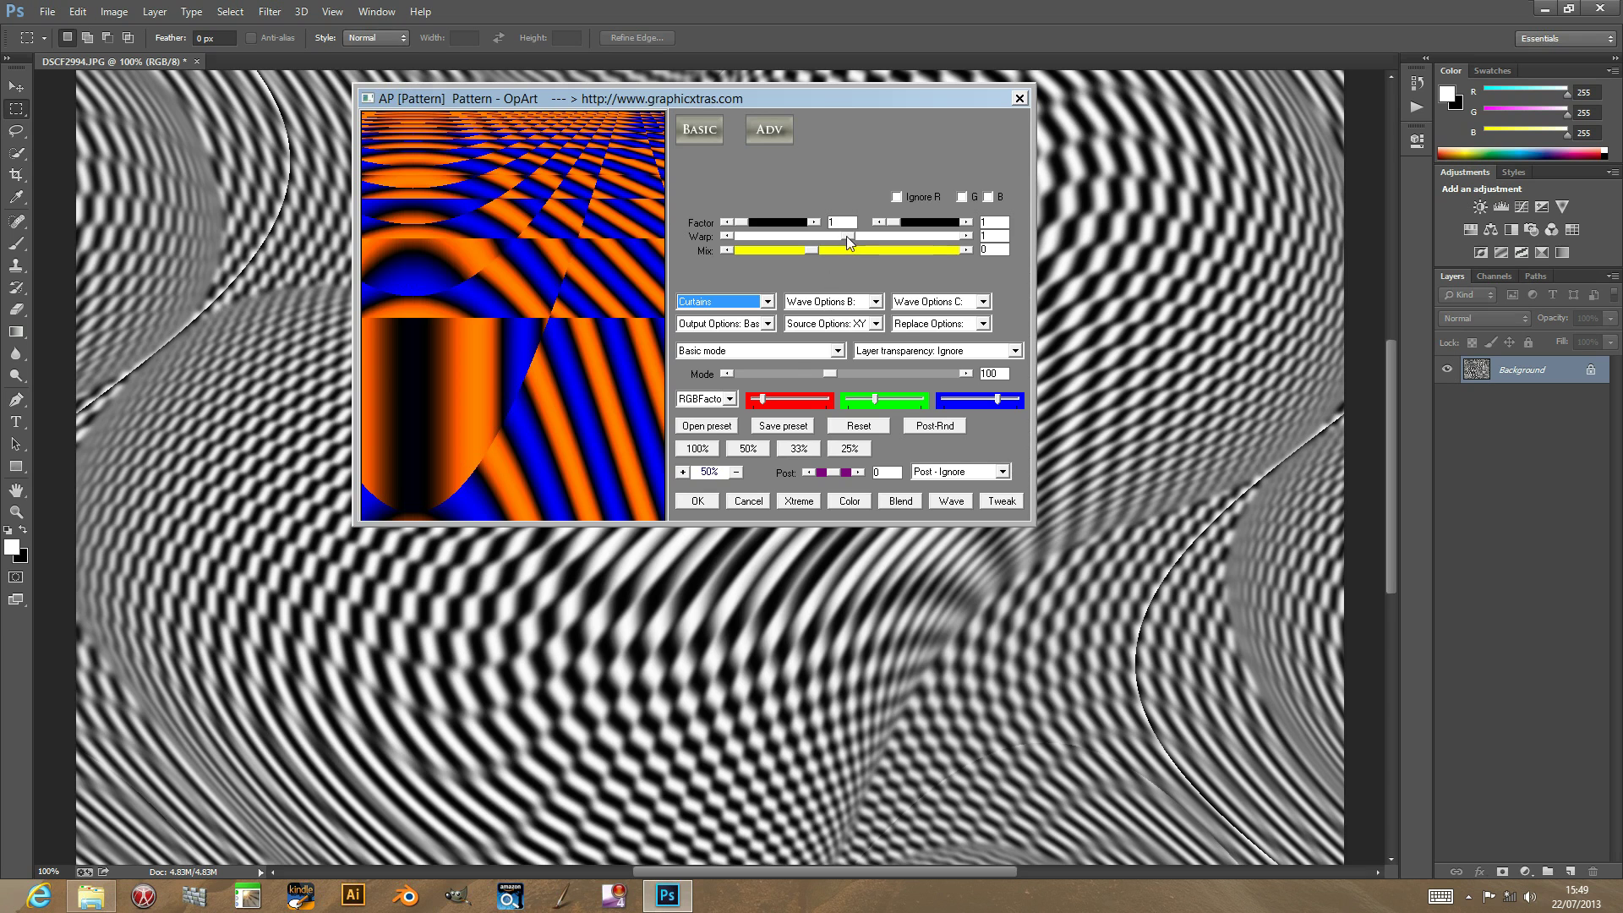
left_click_drag(850, 235, 774, 252)
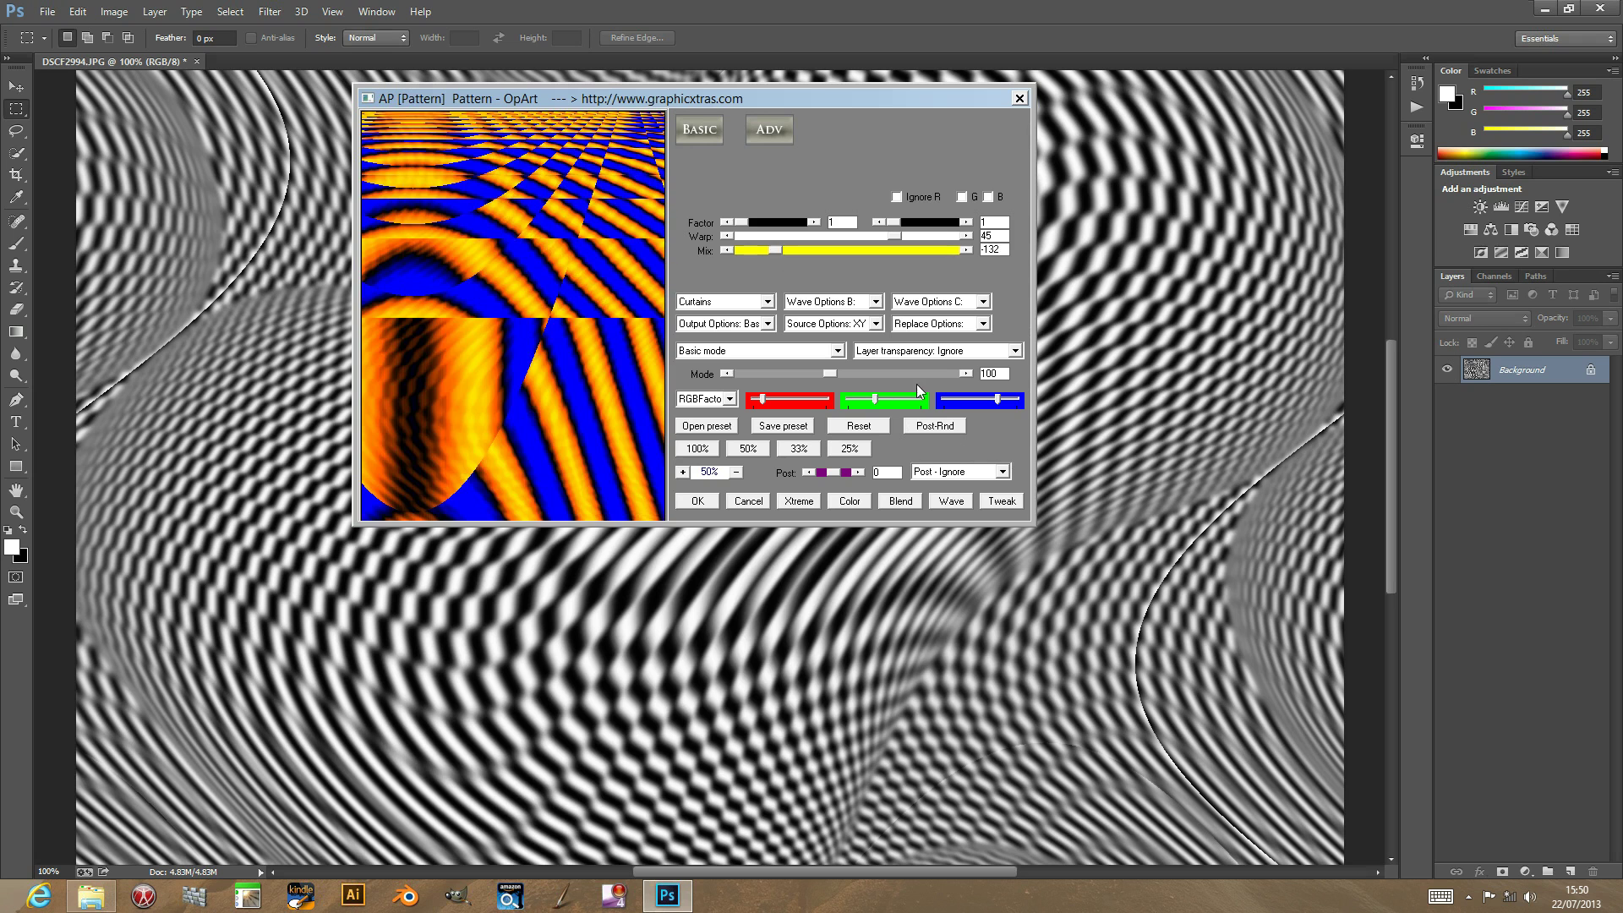
left_click(963, 472)
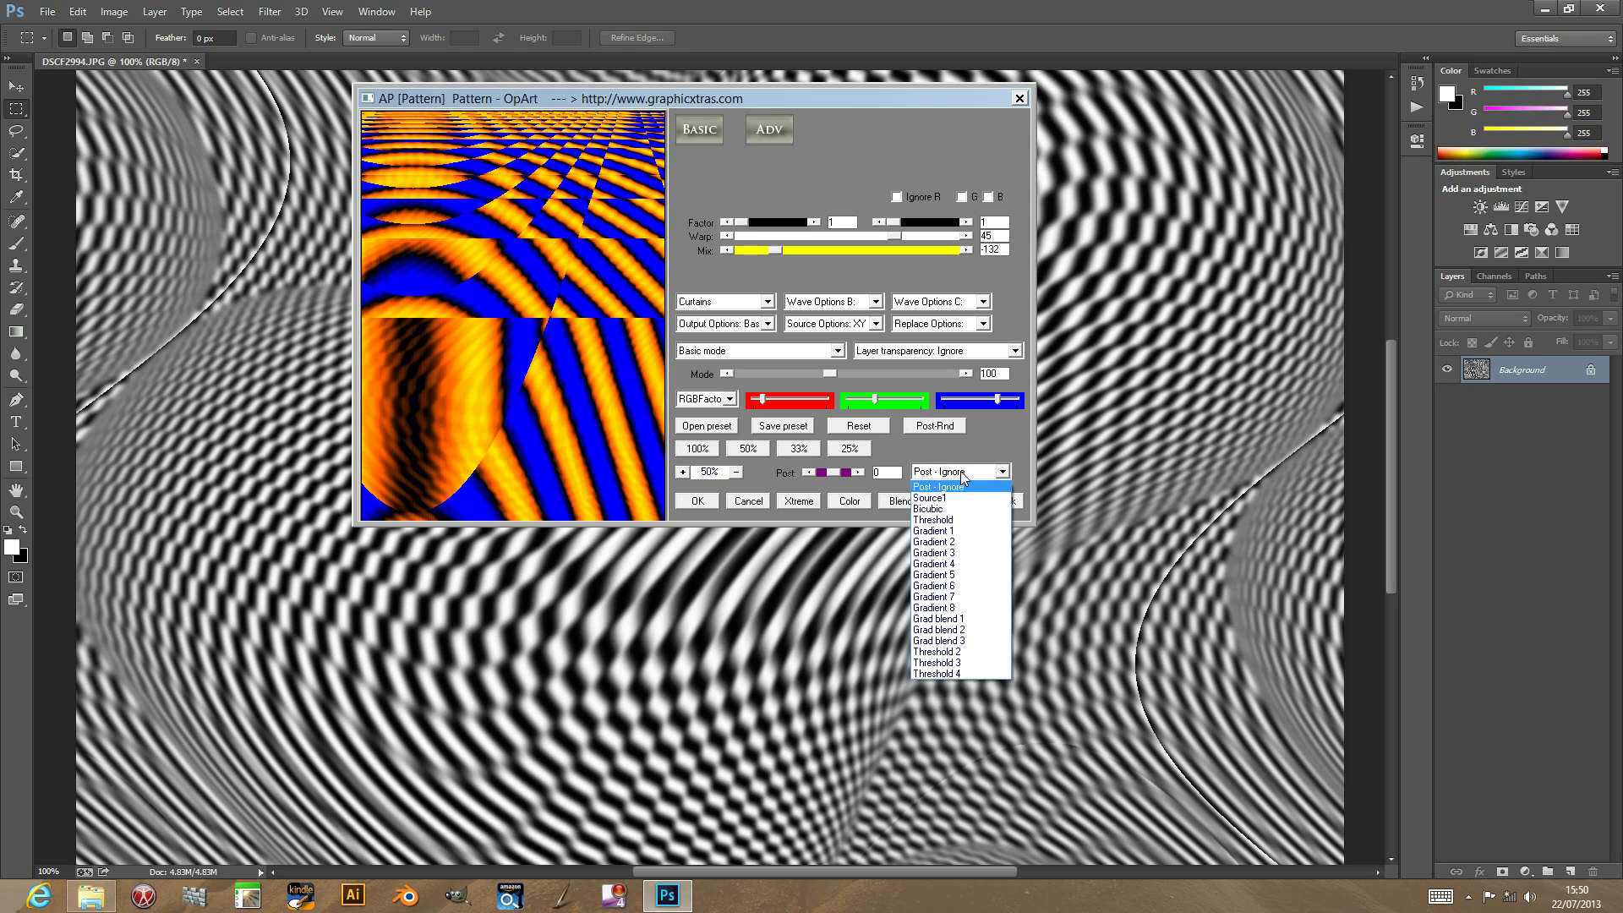
left_click(946, 581)
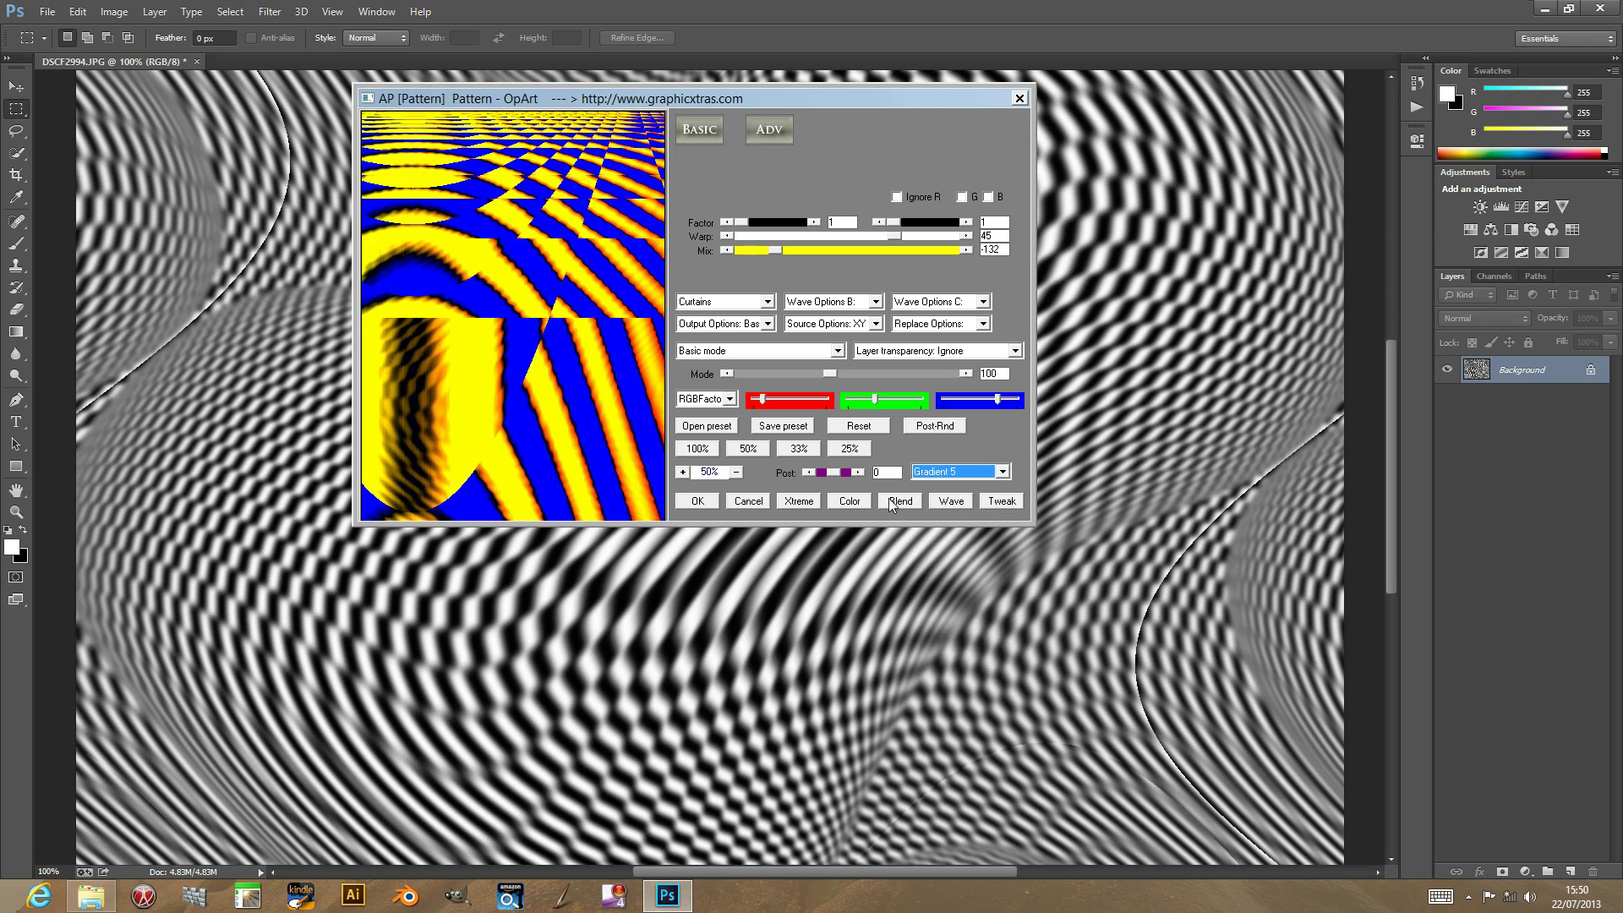
Step: Randomise the Gradient 5 colouring several times with Post-Rnd, then apply the filter
left_click(935, 427)
left_click(934, 427)
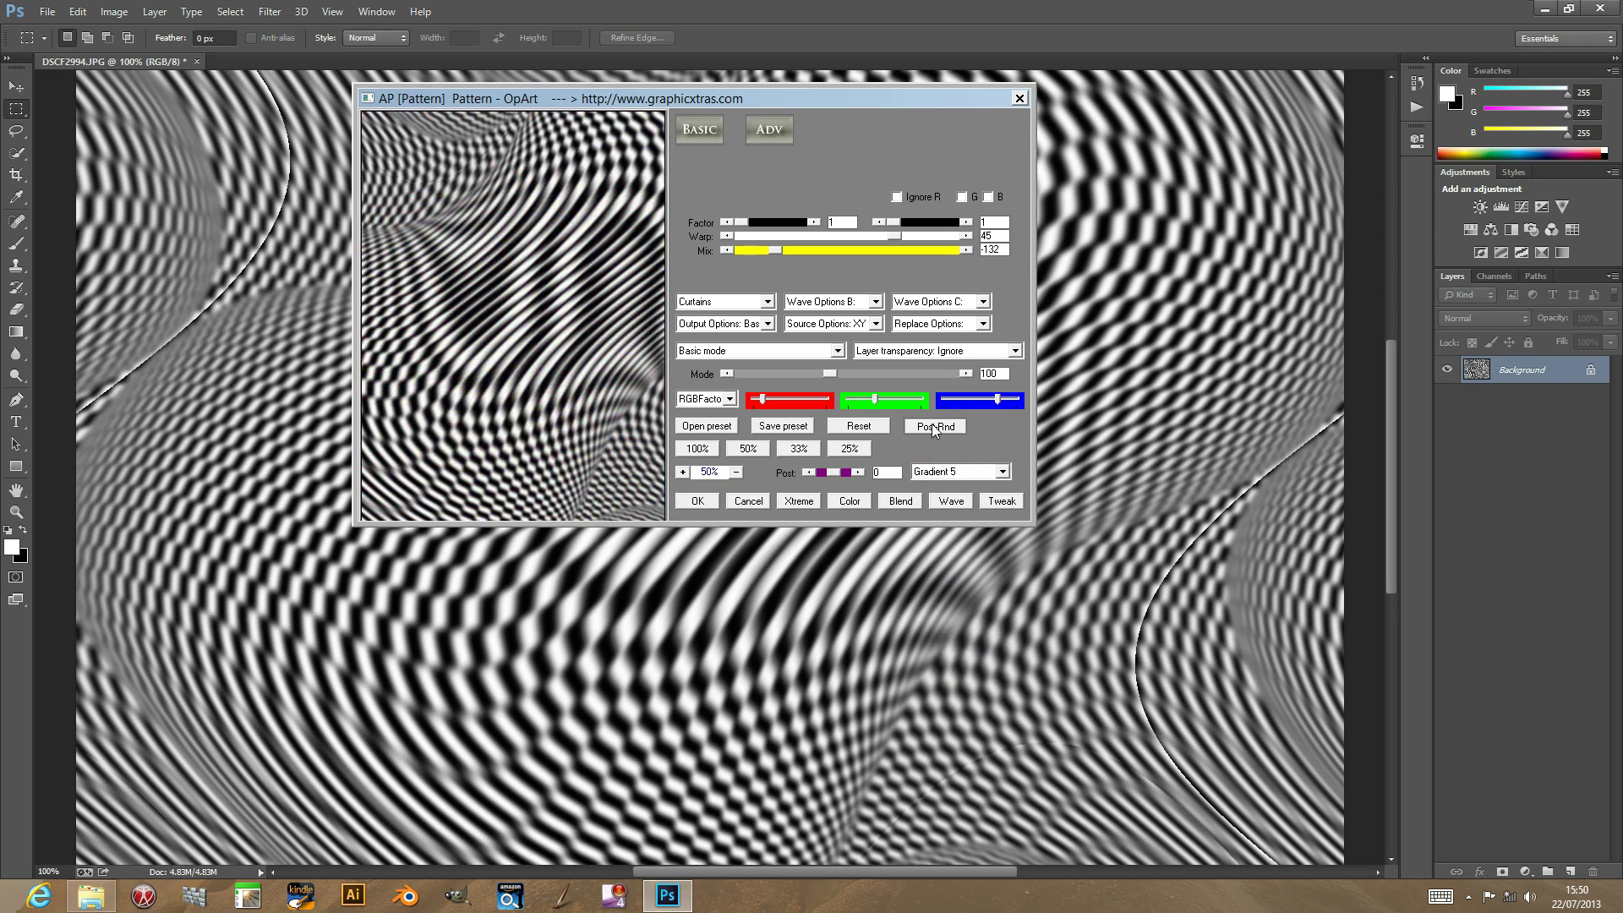
left_click(935, 426)
left_click(934, 427)
left_click(935, 427)
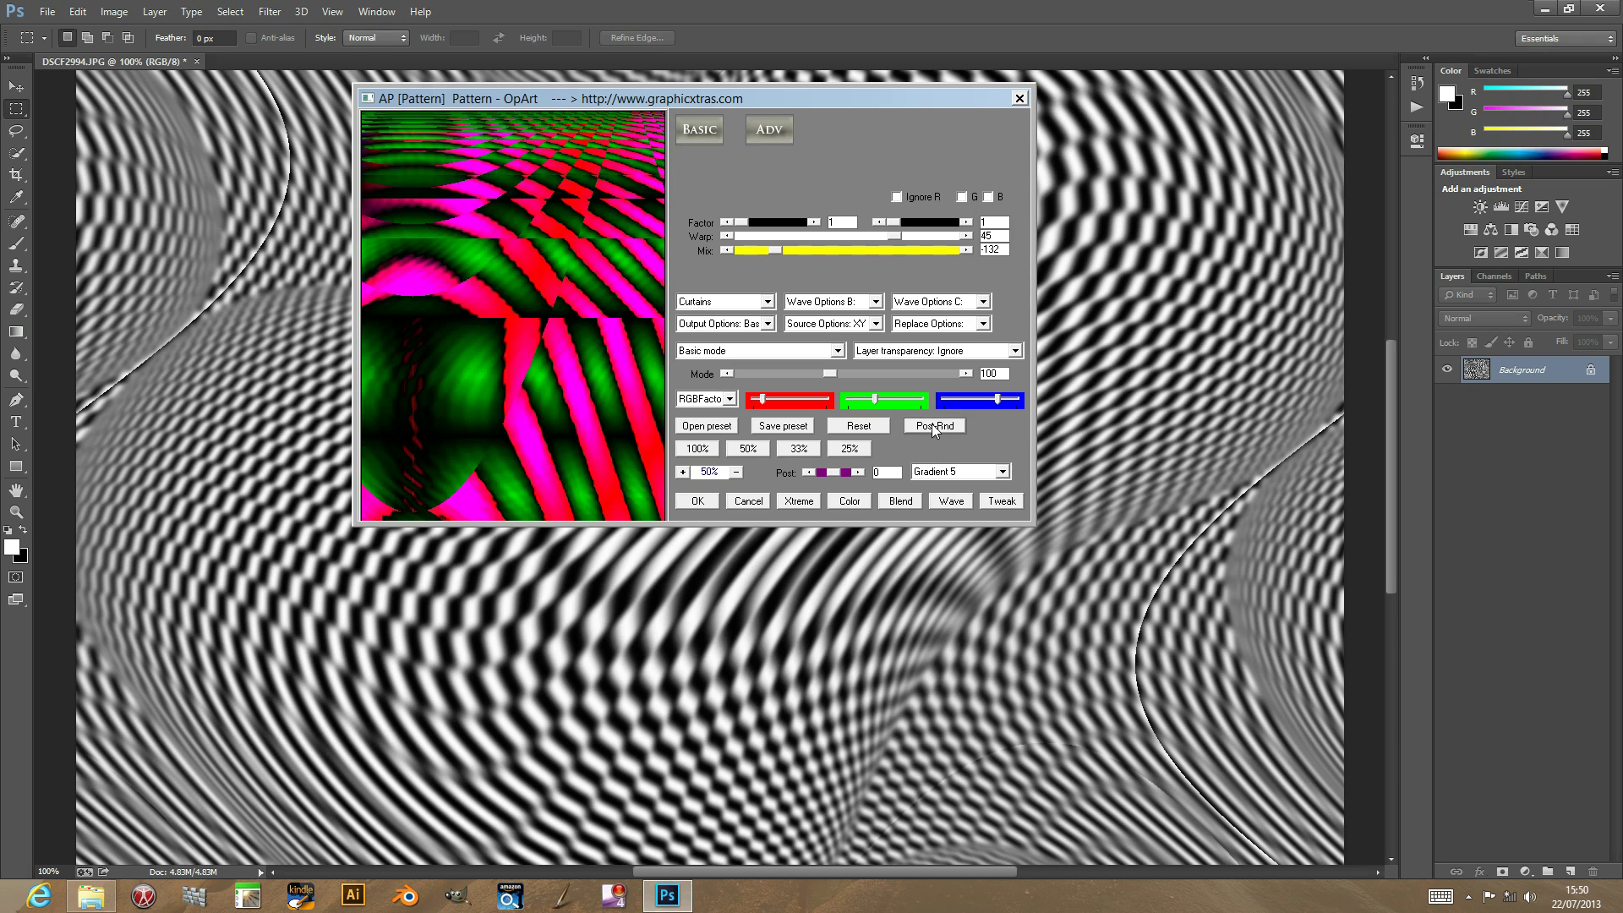
left_click(935, 427)
left_click(700, 502)
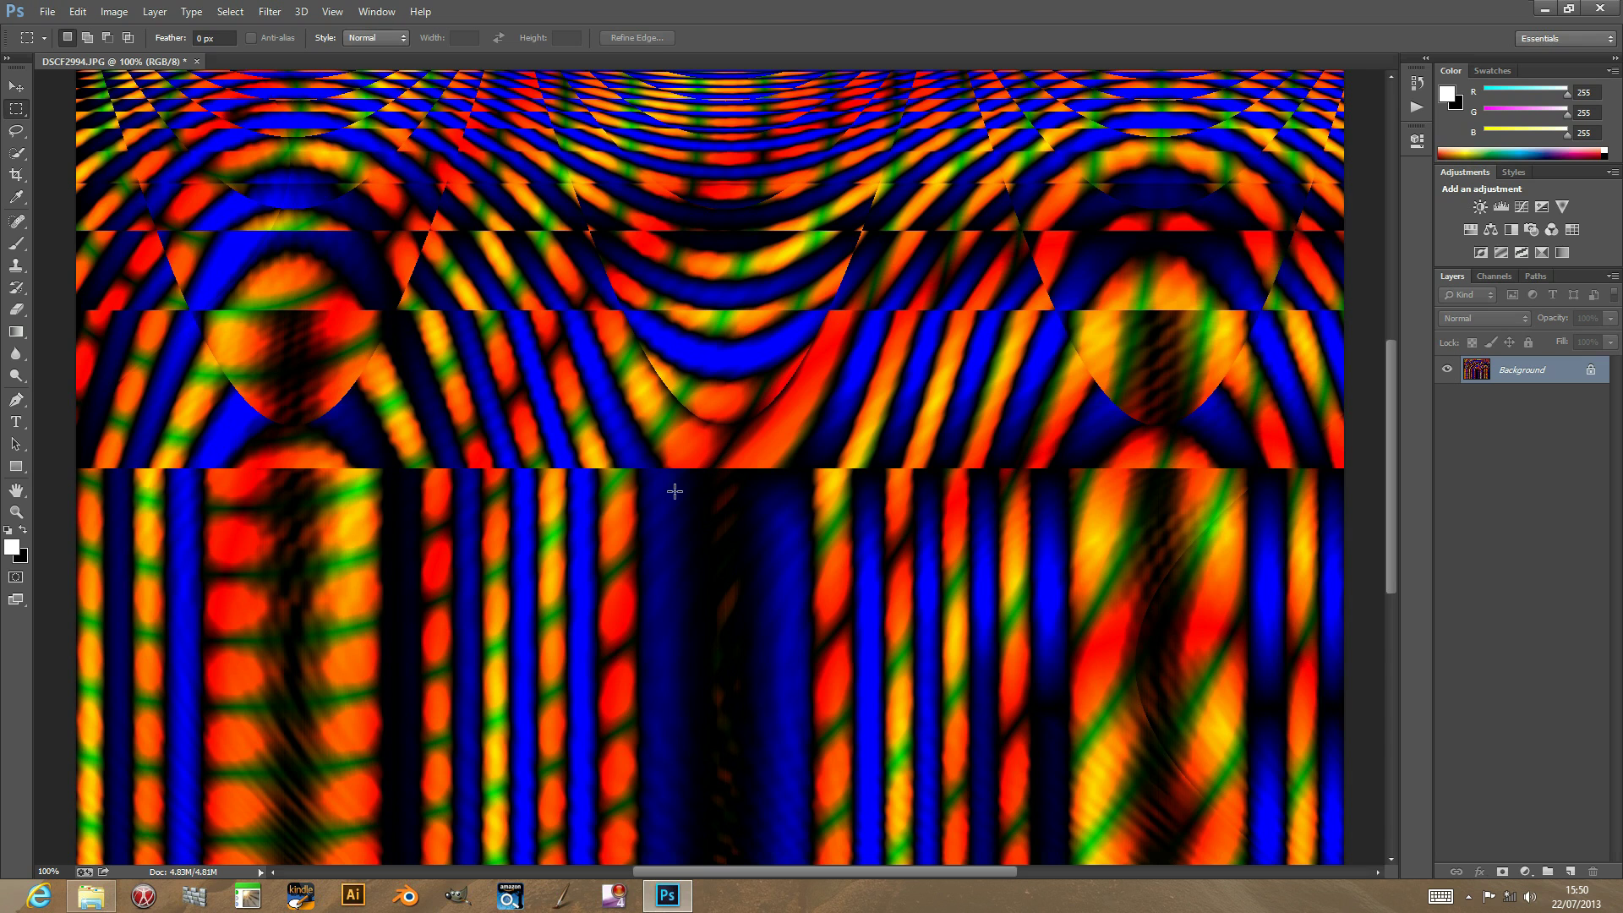
left_click(113, 12)
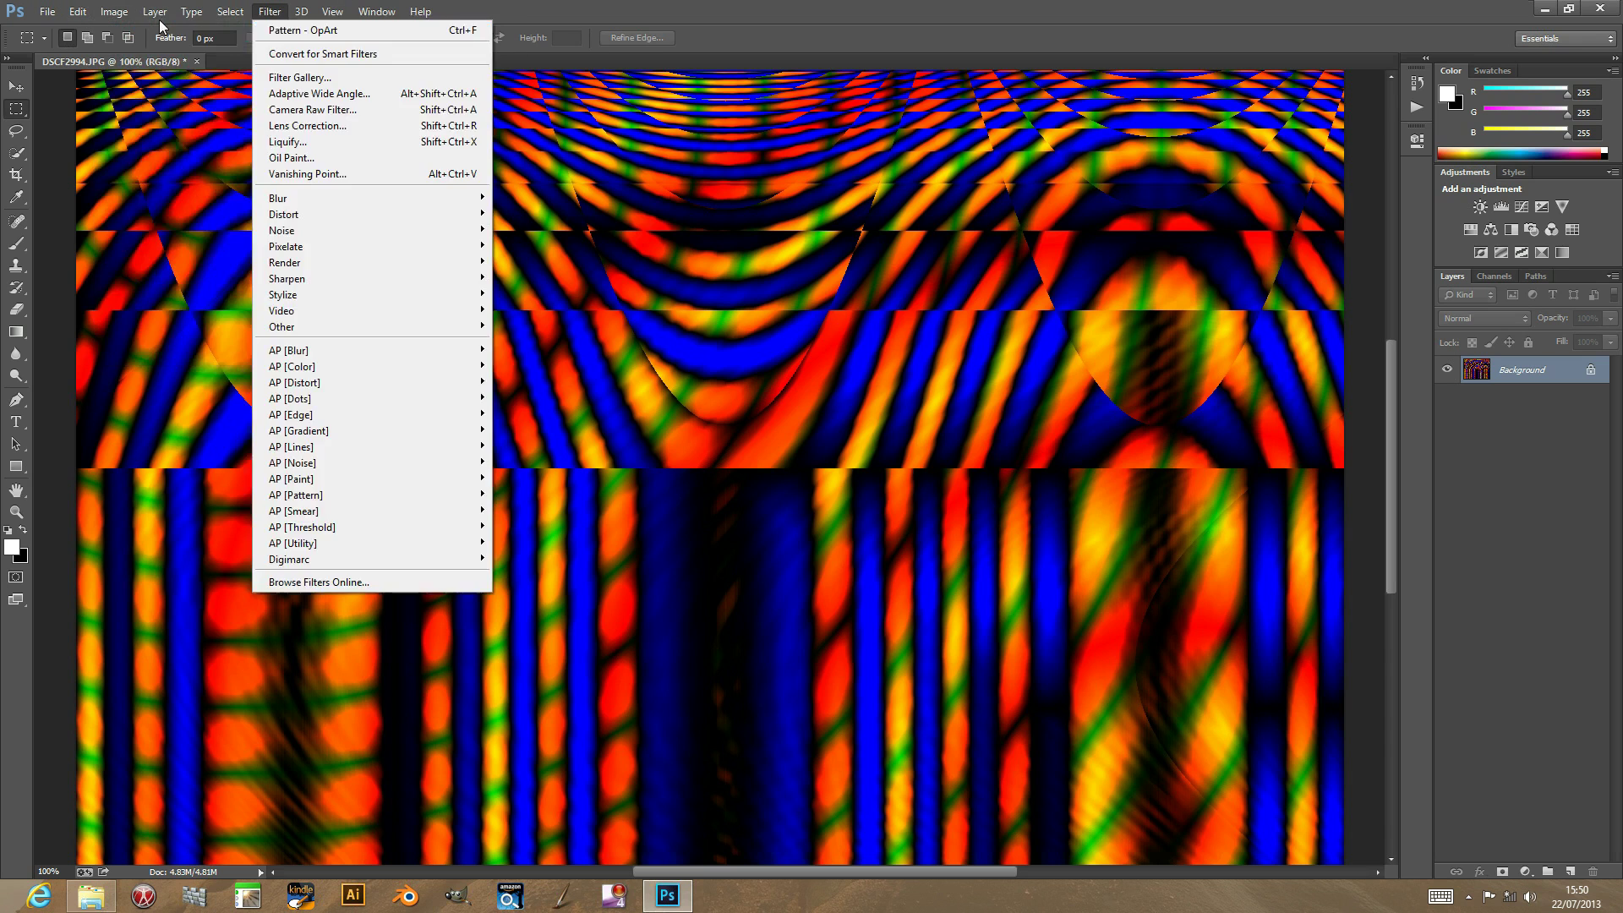
mouse_move(116, 32)
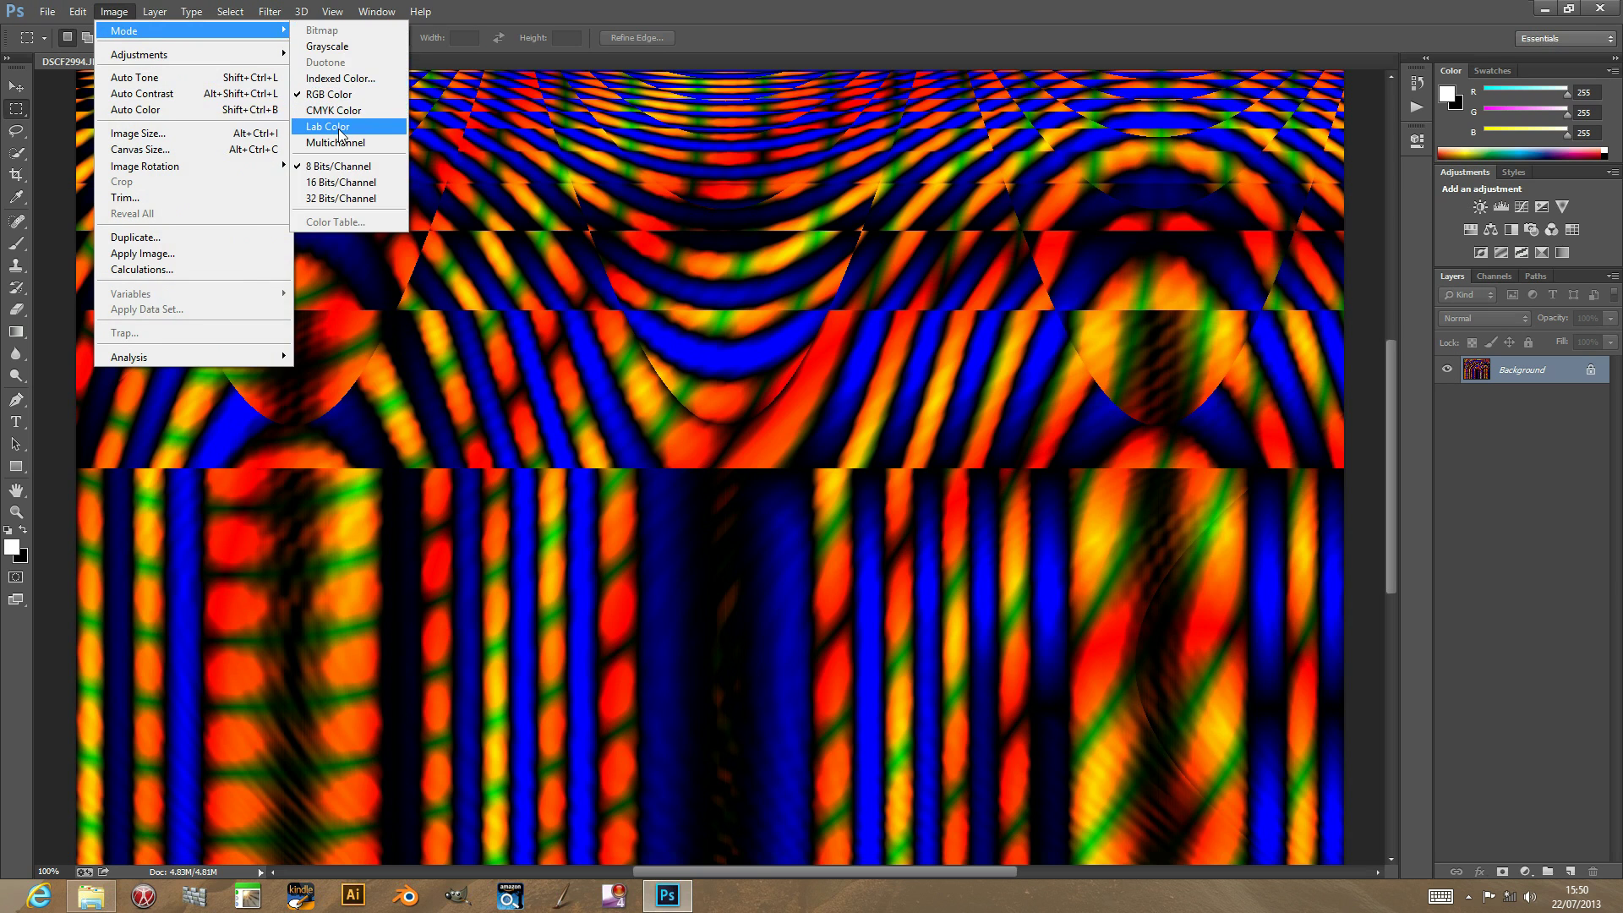
left_click(513, 10)
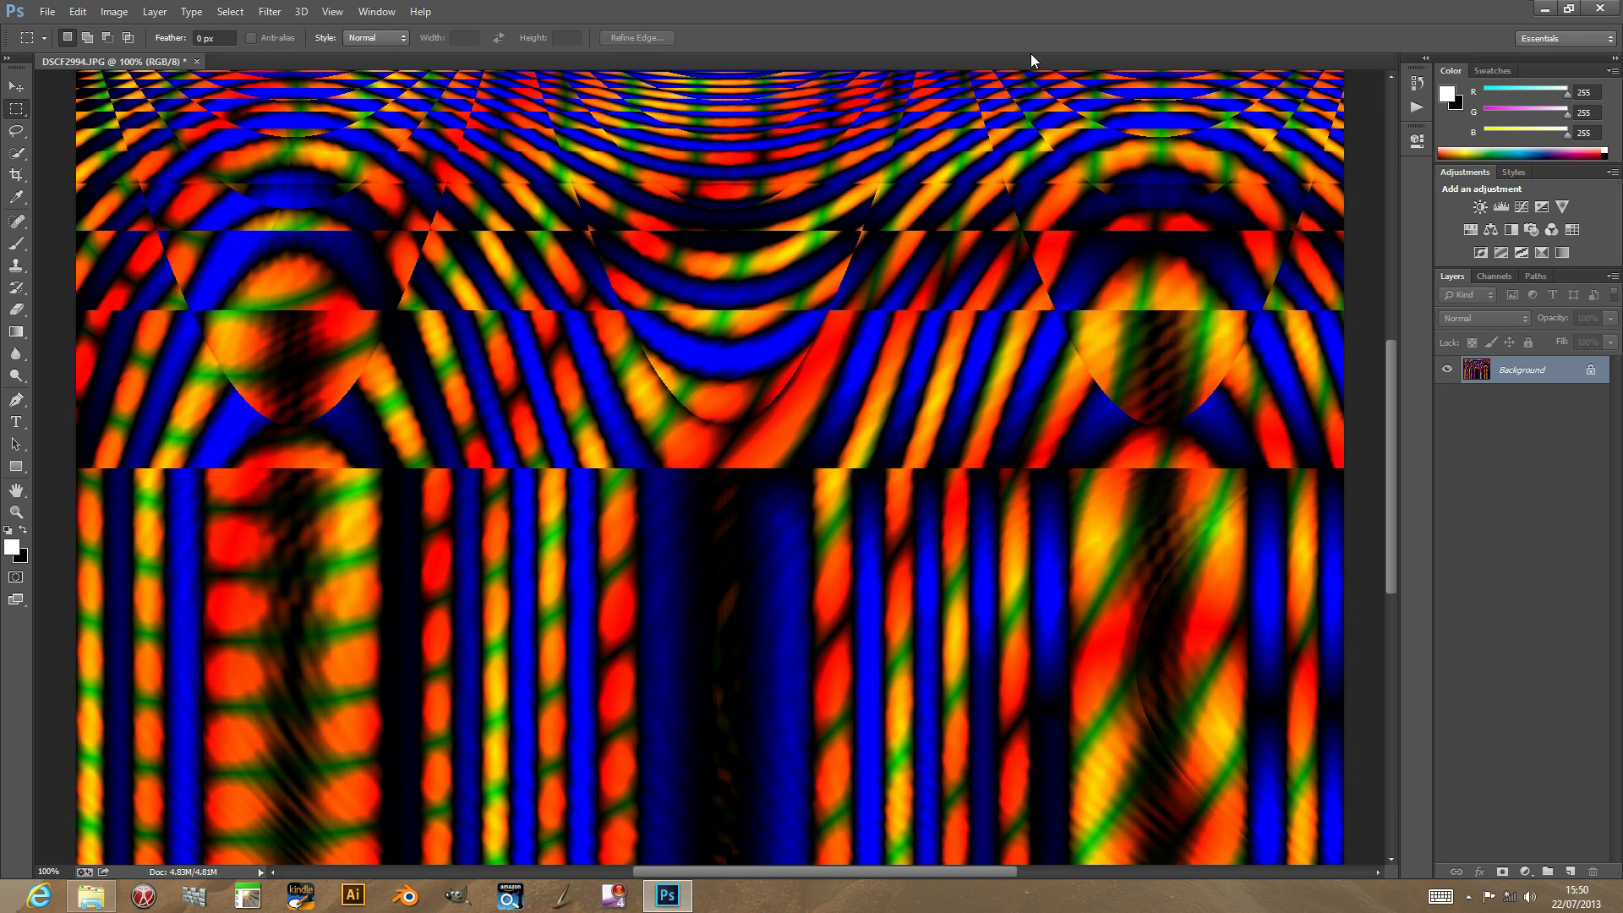
Step: Undo the coloured OpArt result and select only the Red channel in the Channels panel
left_click(77, 12)
left_click(91, 30)
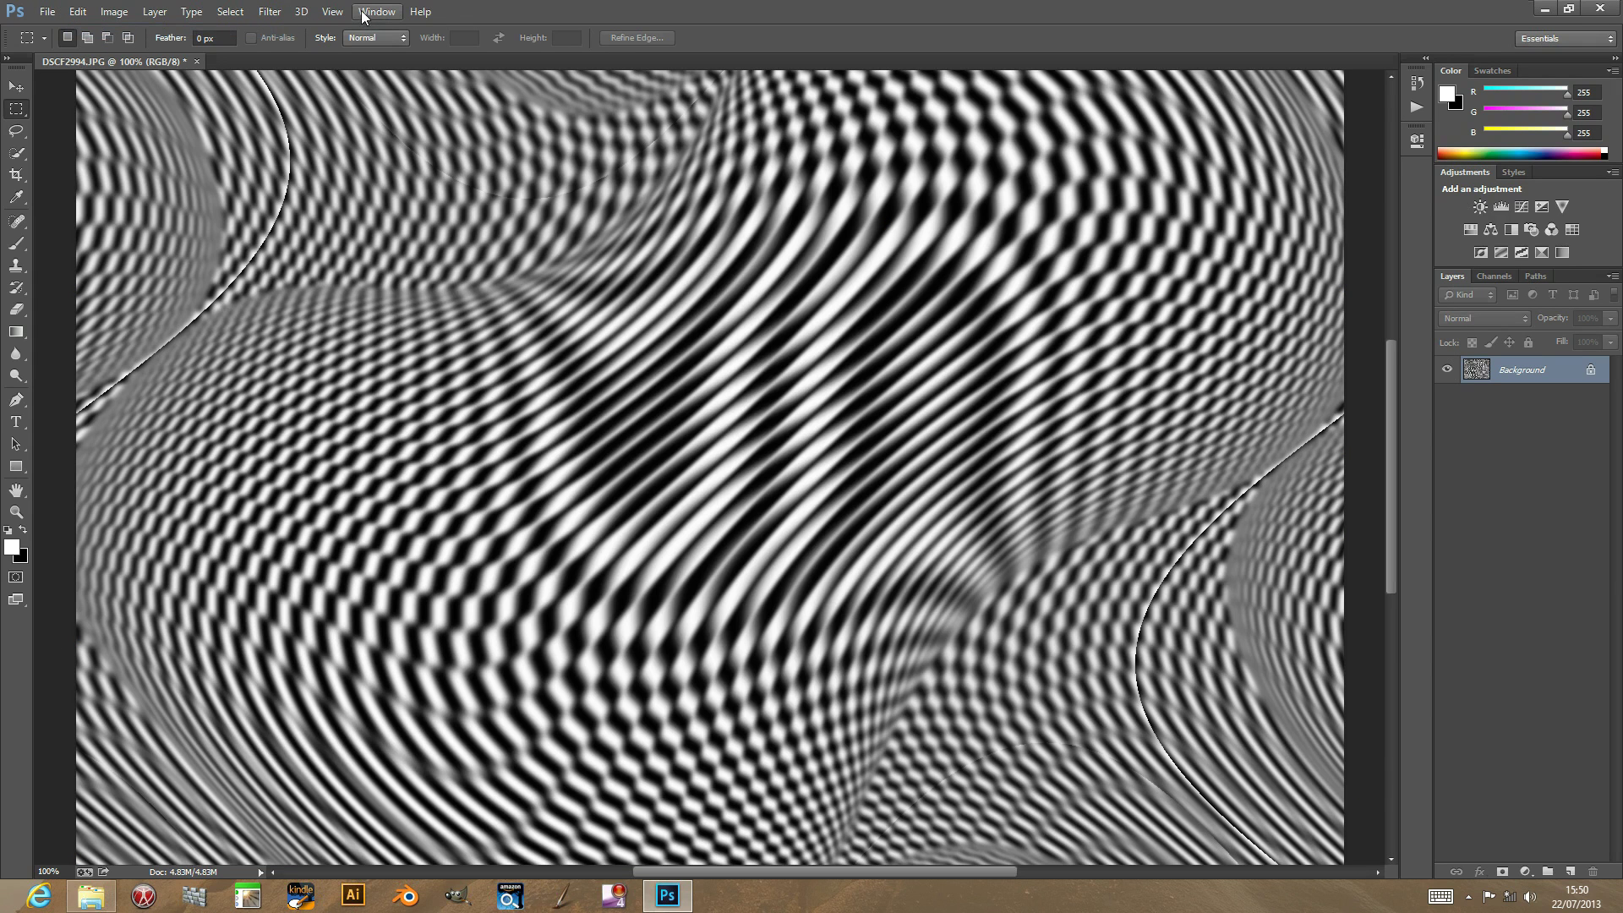
left_click(363, 12)
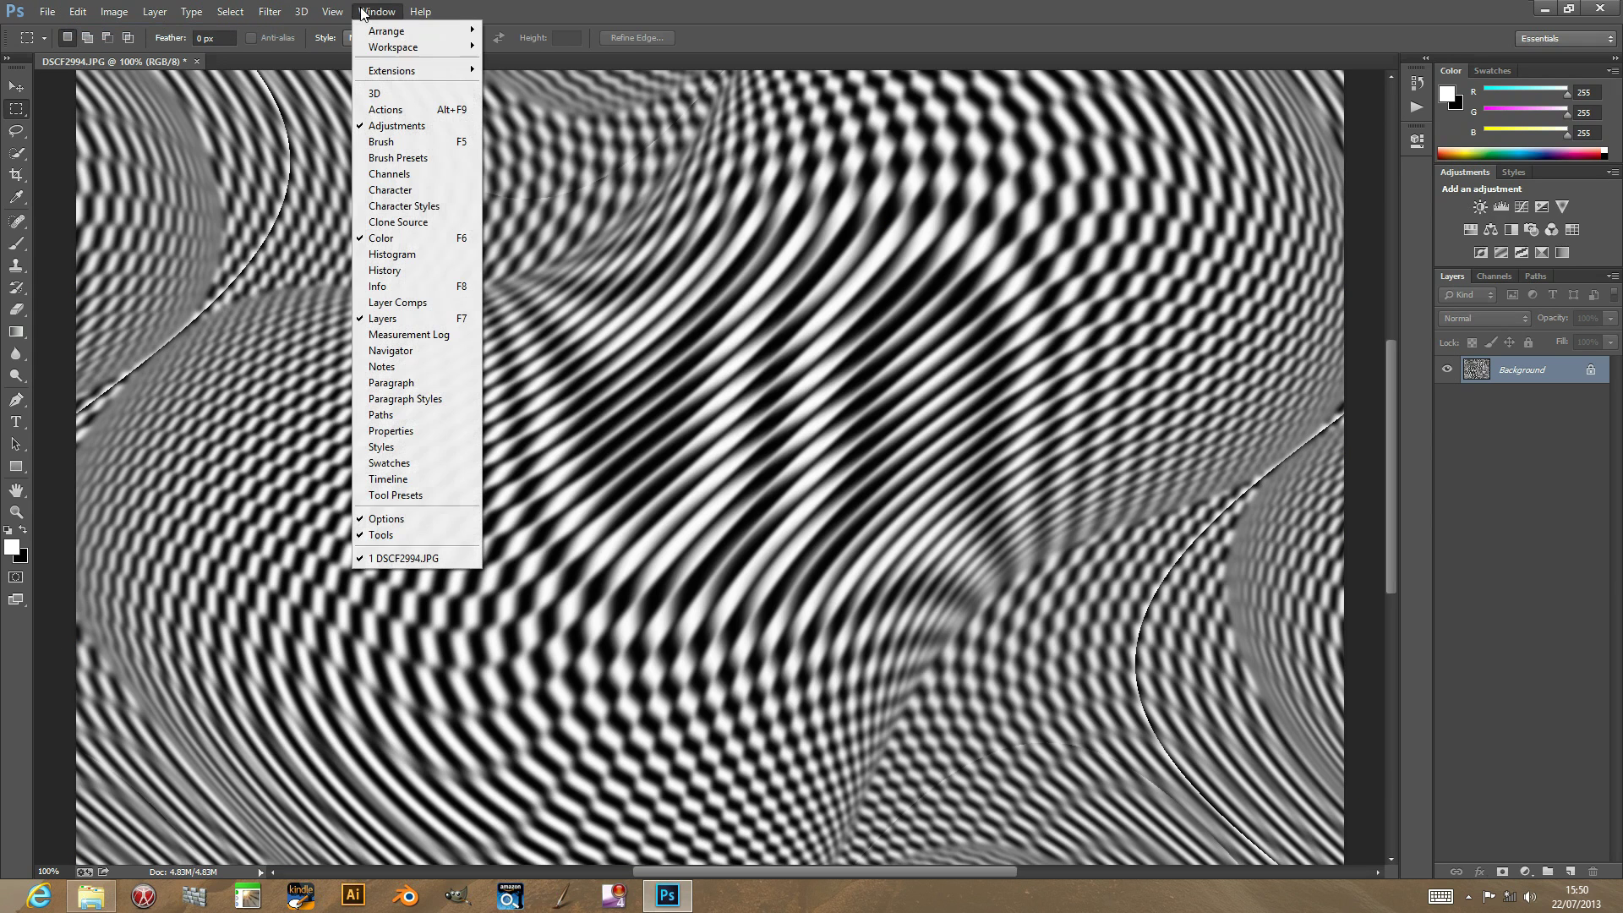
left_click(389, 174)
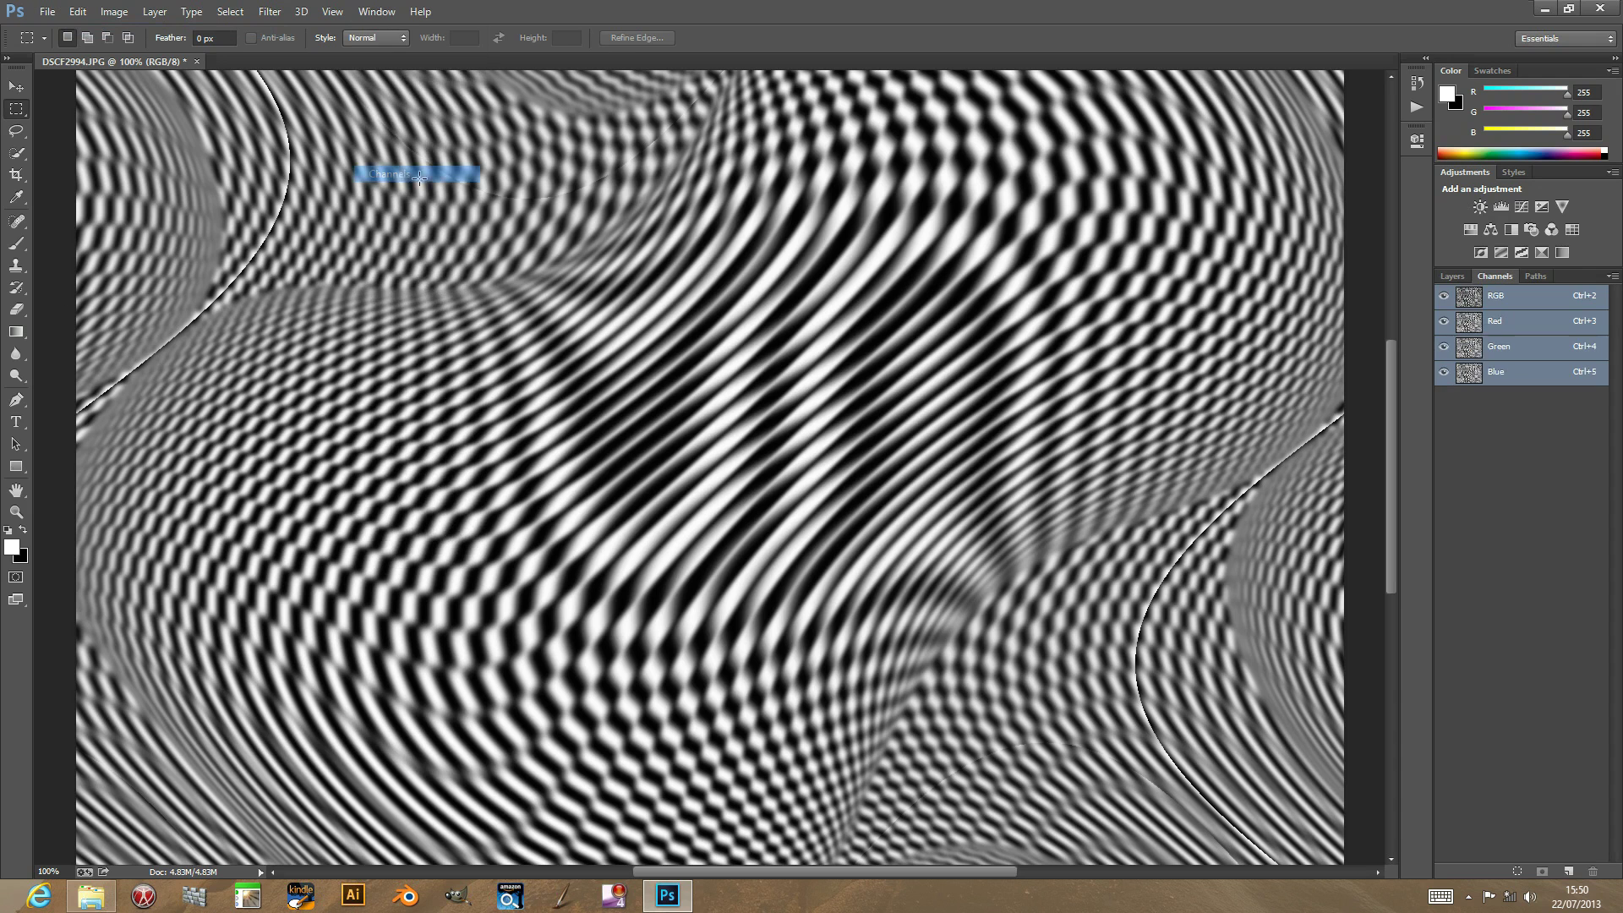
left_click(1513, 325)
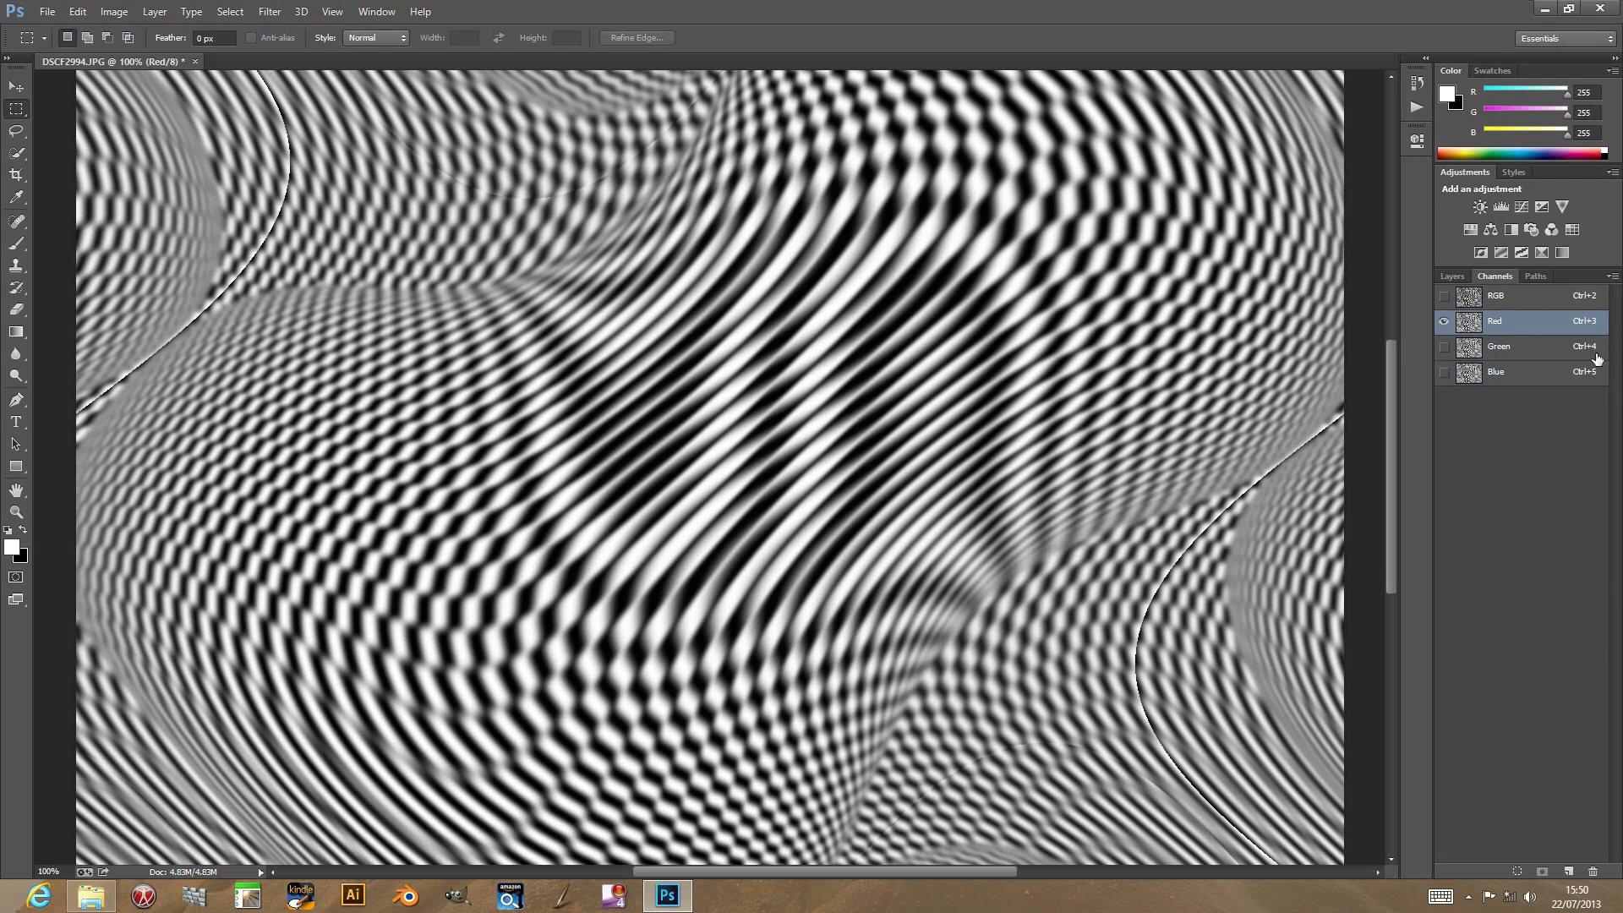
Step: Start the AP [Pattern] Pattern - OpArt filter from its default settings
left_click(271, 12)
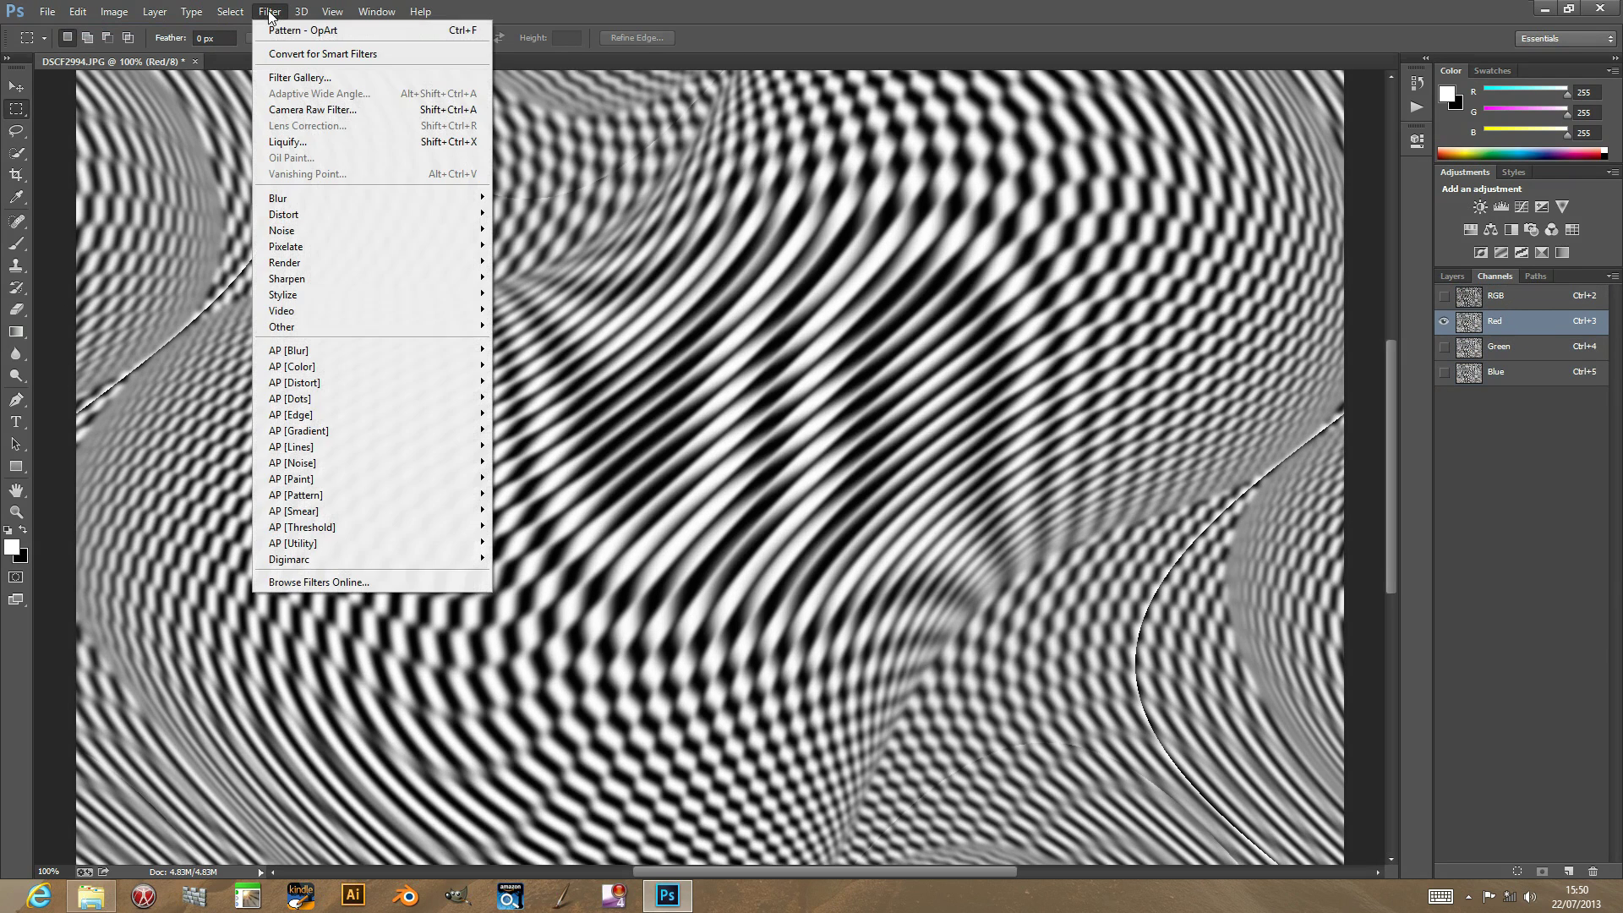
mouse_move(333, 491)
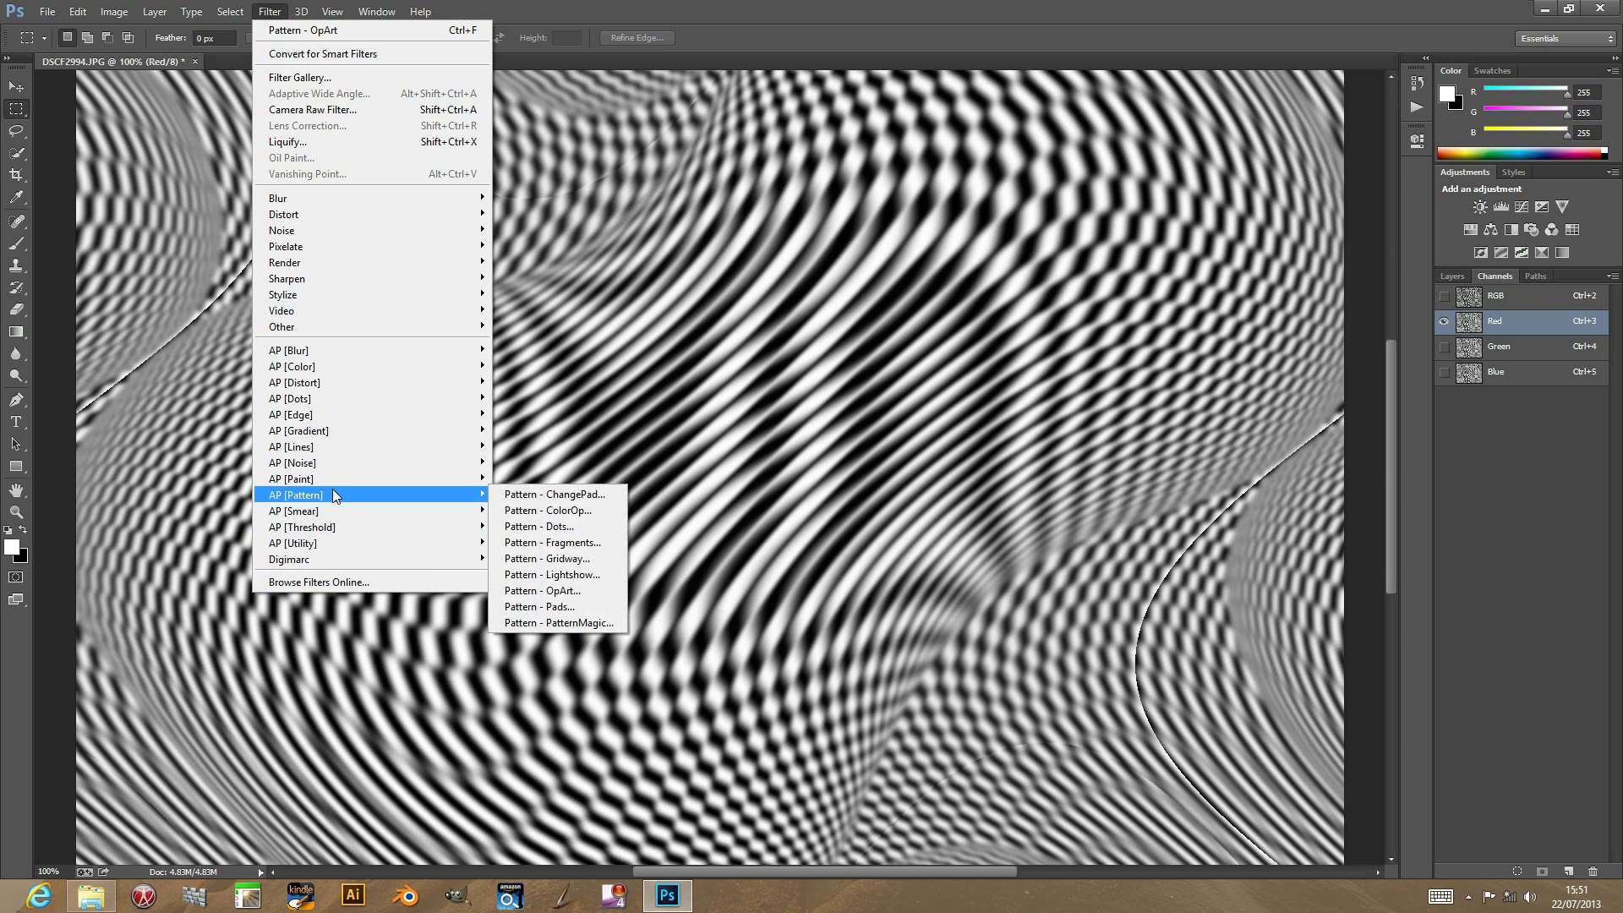
left_click(542, 590)
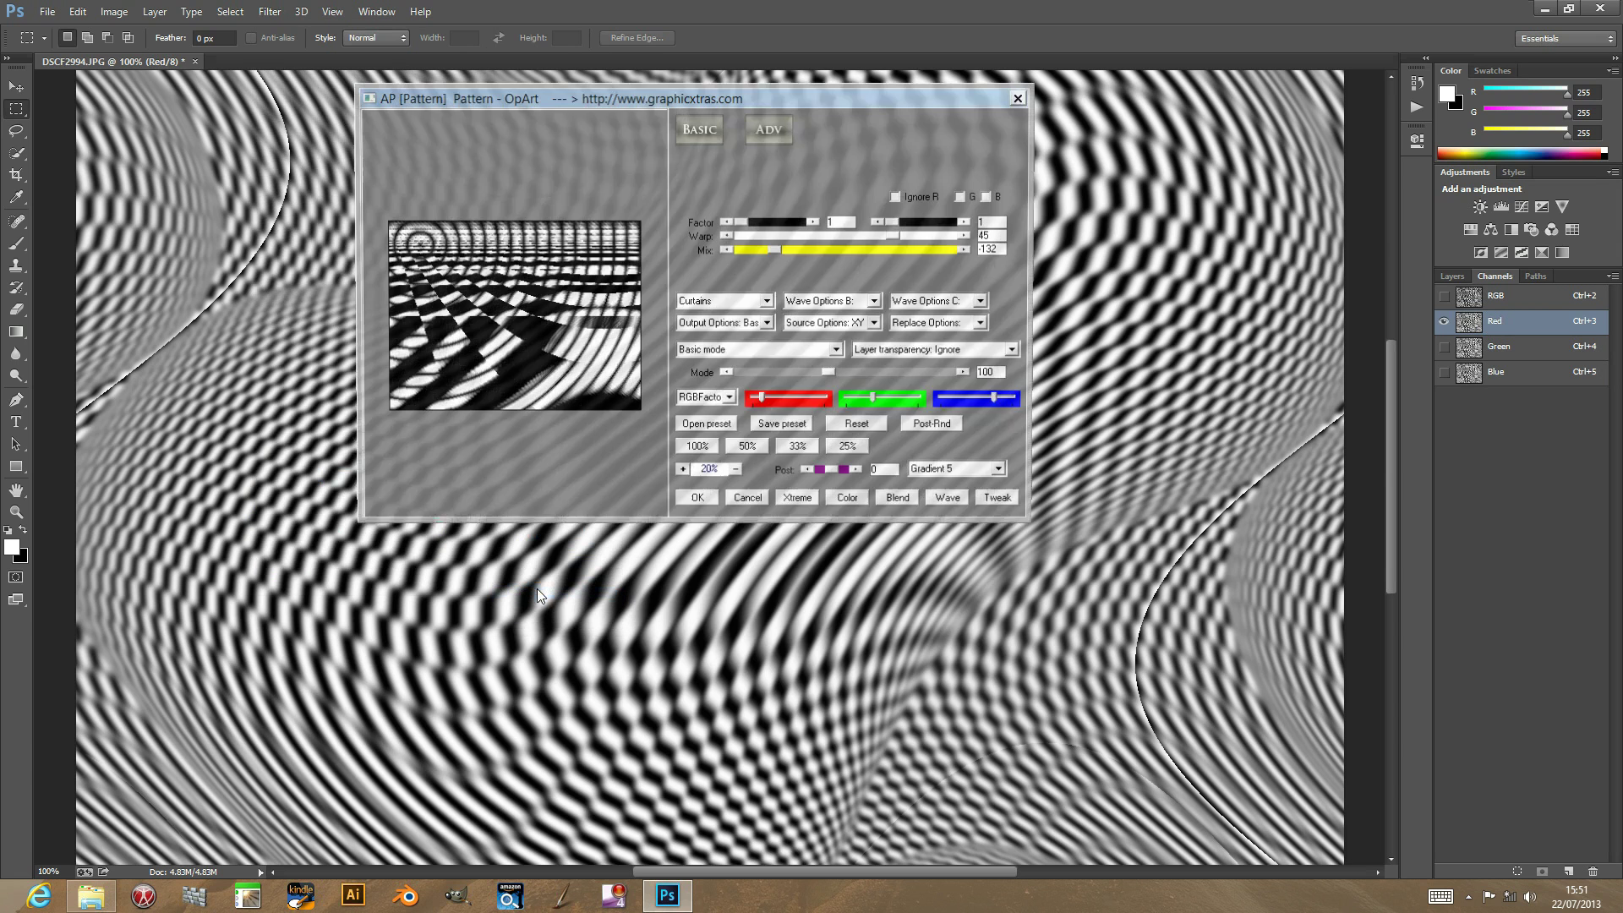
left_click(861, 427)
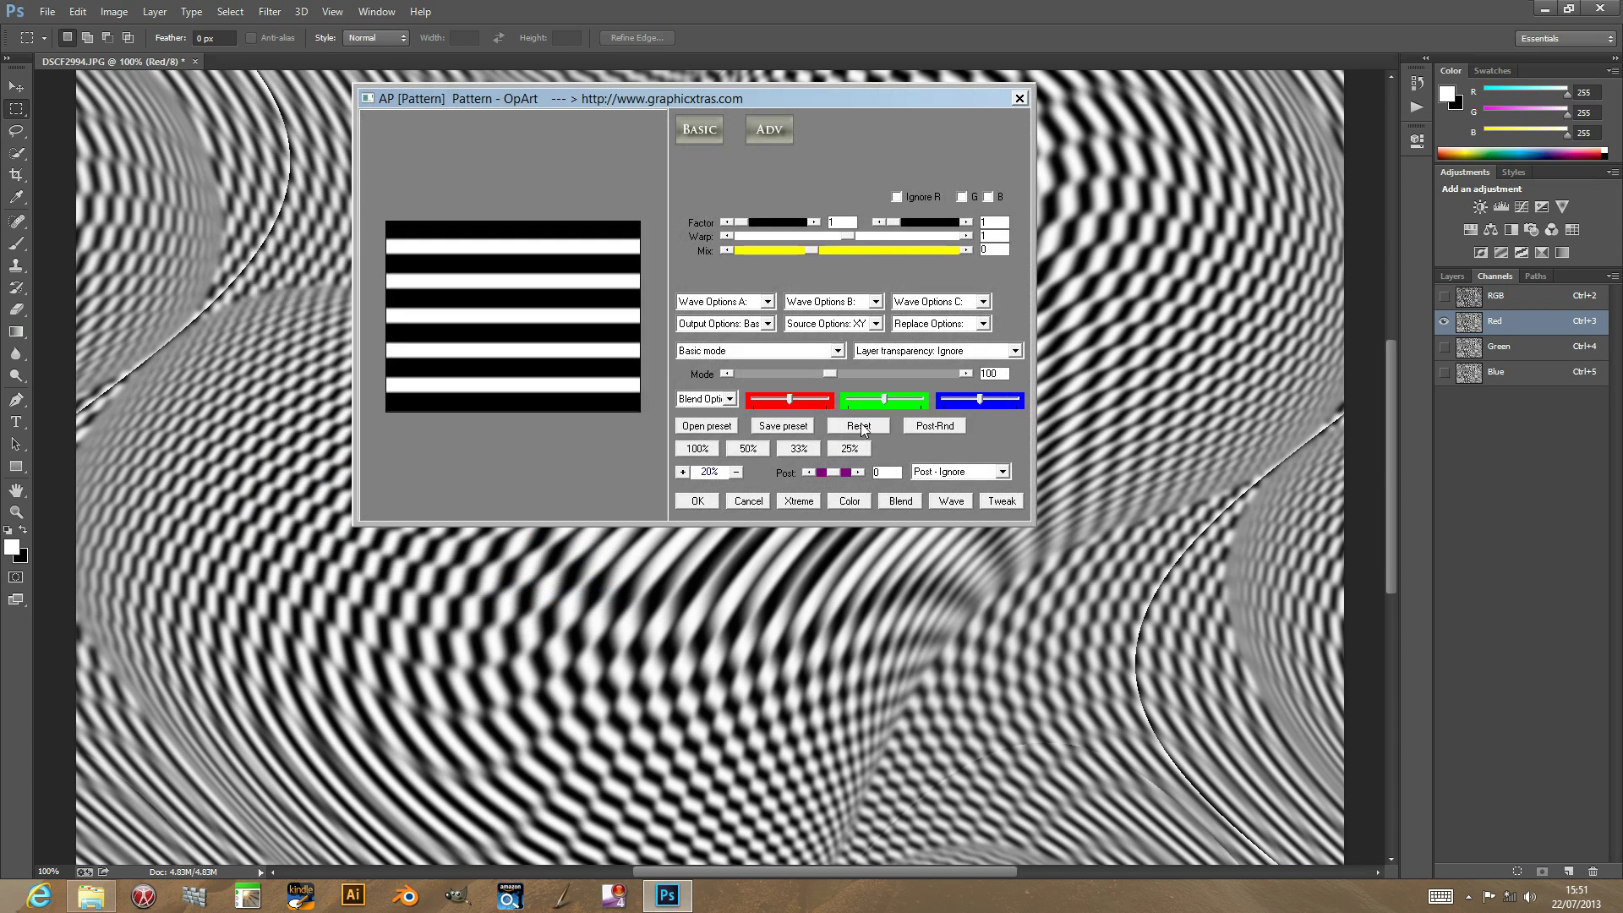
Step: Use a Bend wave with Warp 29 and Mix 195, and apply it to the Red channel
left_click(710, 302)
left_click(708, 372)
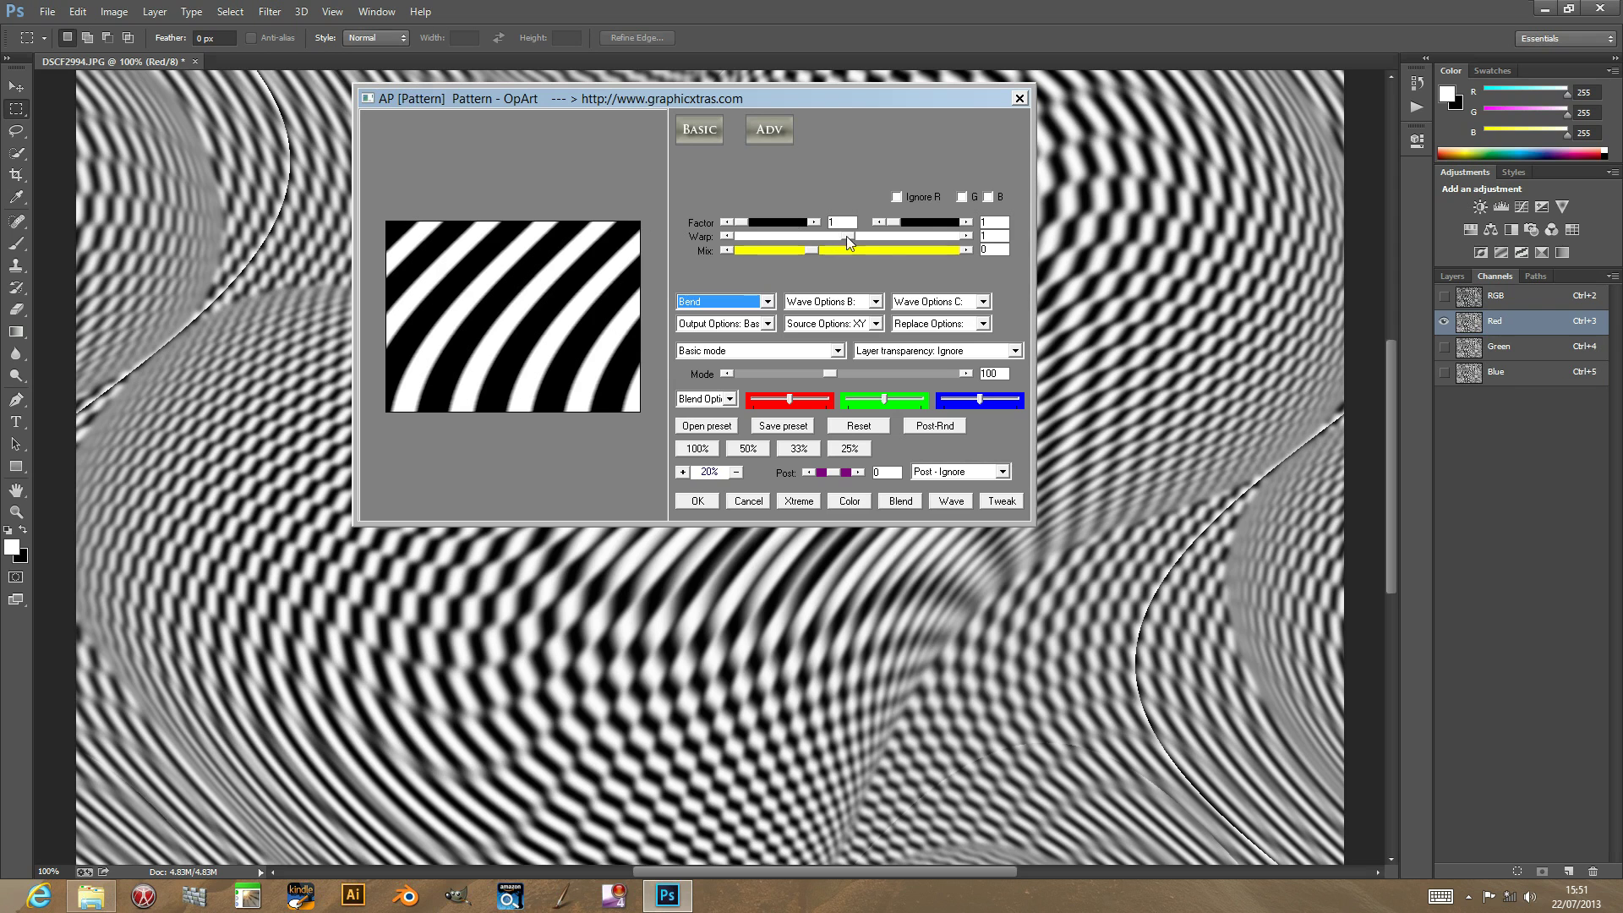
left_click_drag(845, 236, 881, 238)
left_click_drag(824, 251, 866, 251)
left_click(697, 500)
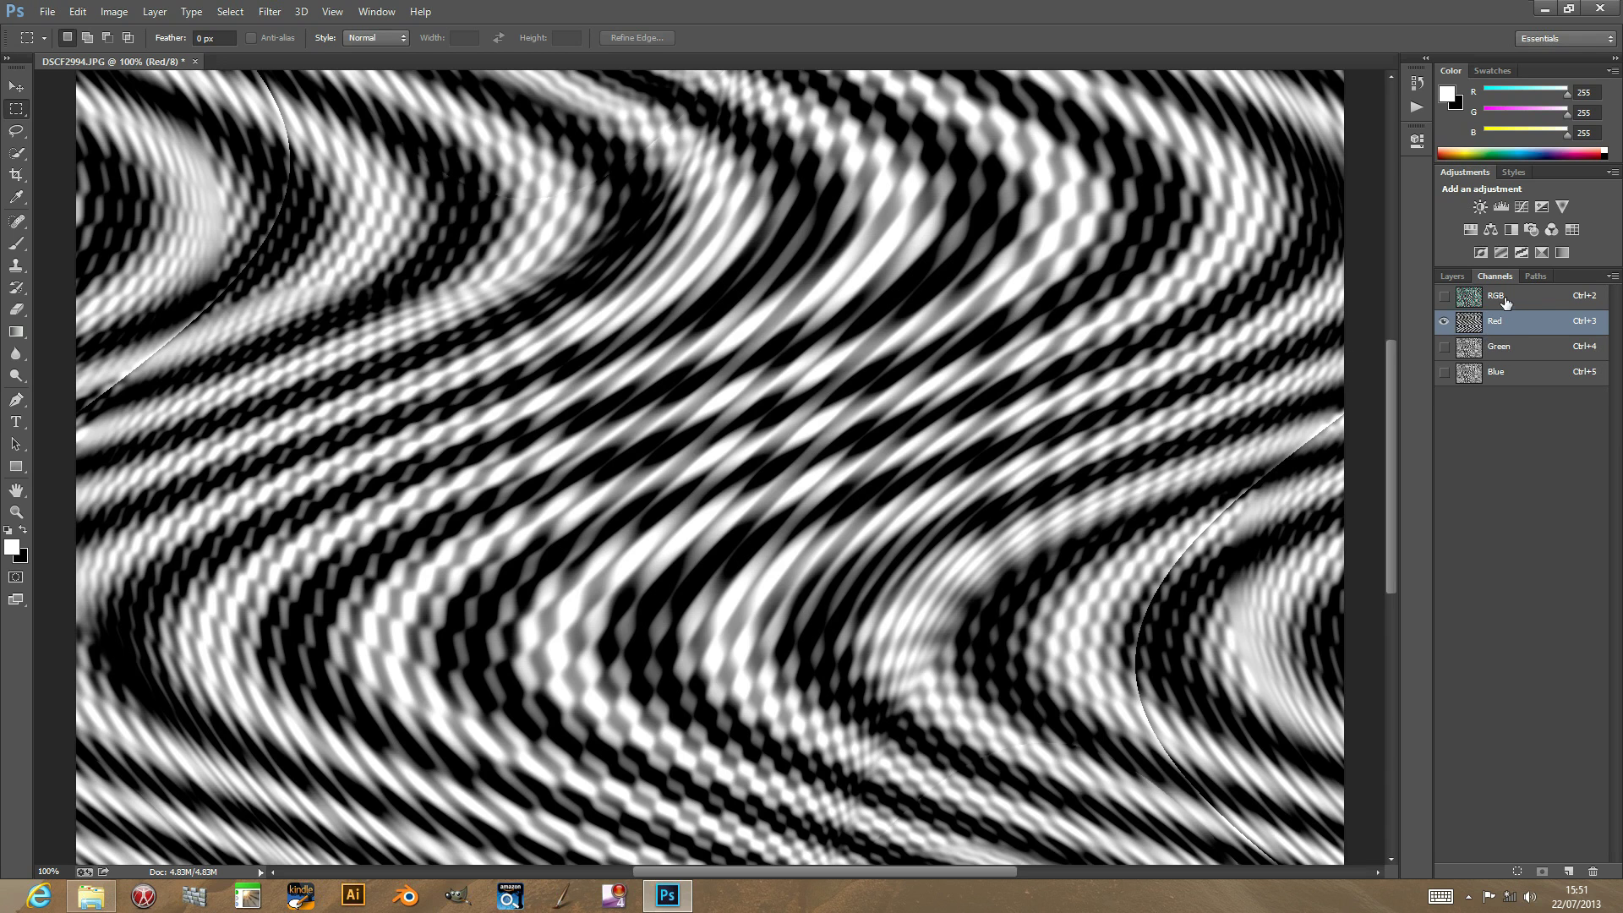
Step: Select the RGB composite channel to see the red, cyan and black wavy stripes
left_click(1505, 297)
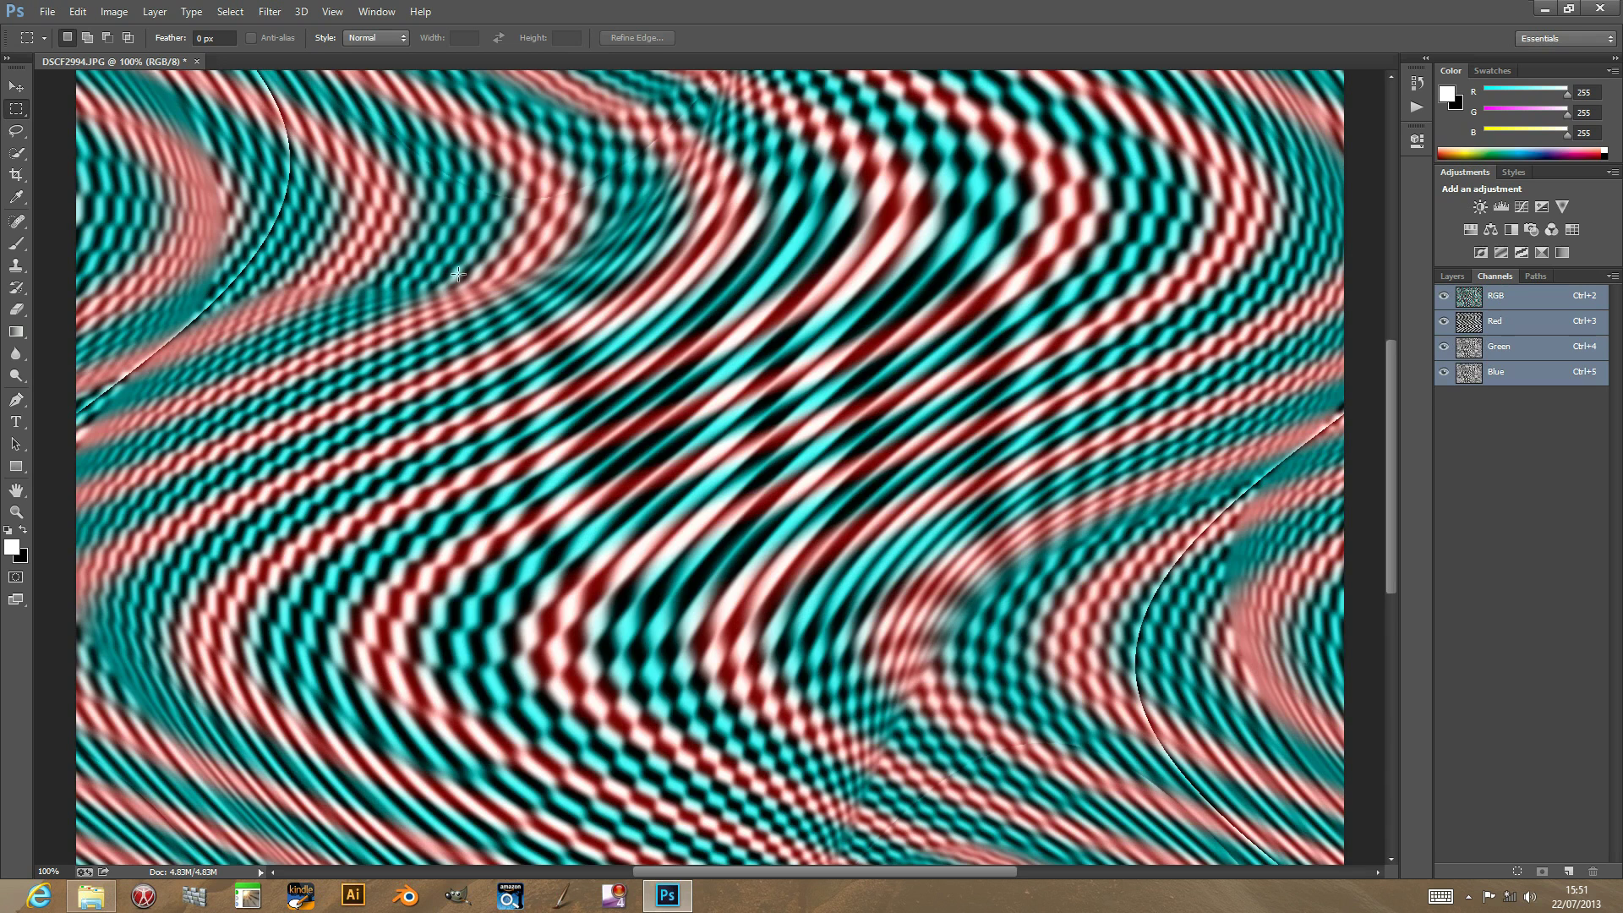